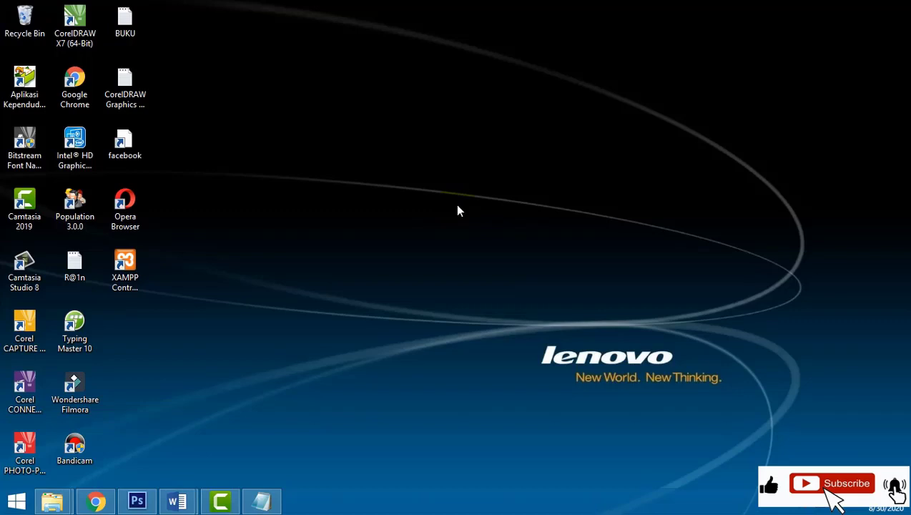
click(218, 505)
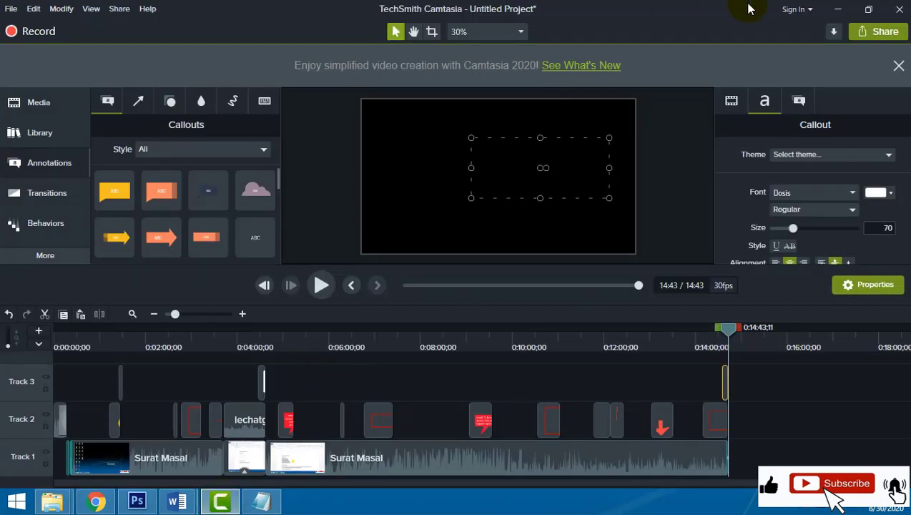
click(838, 9)
right_click(394, 244)
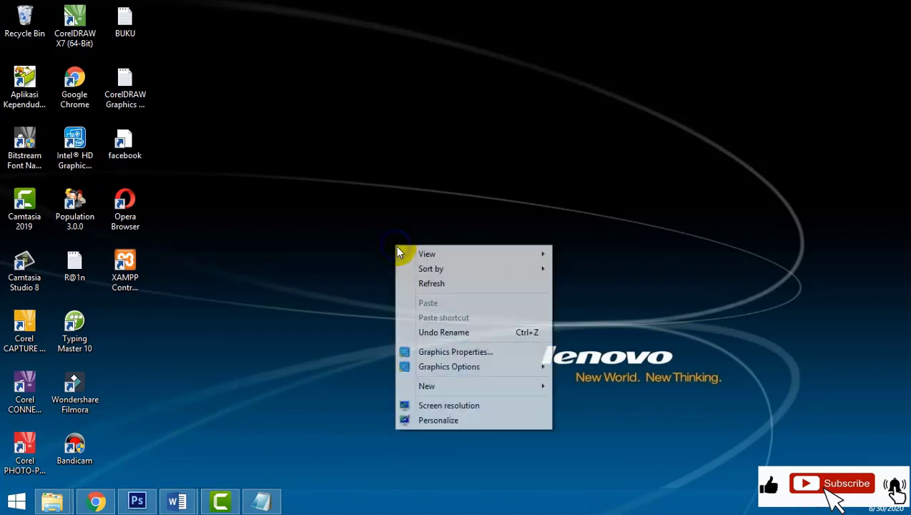
click(452, 284)
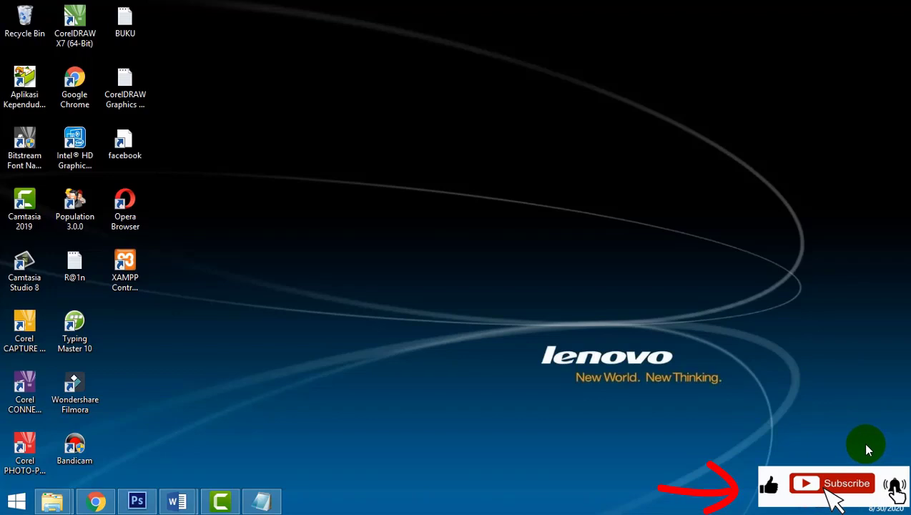
right_click(406, 154)
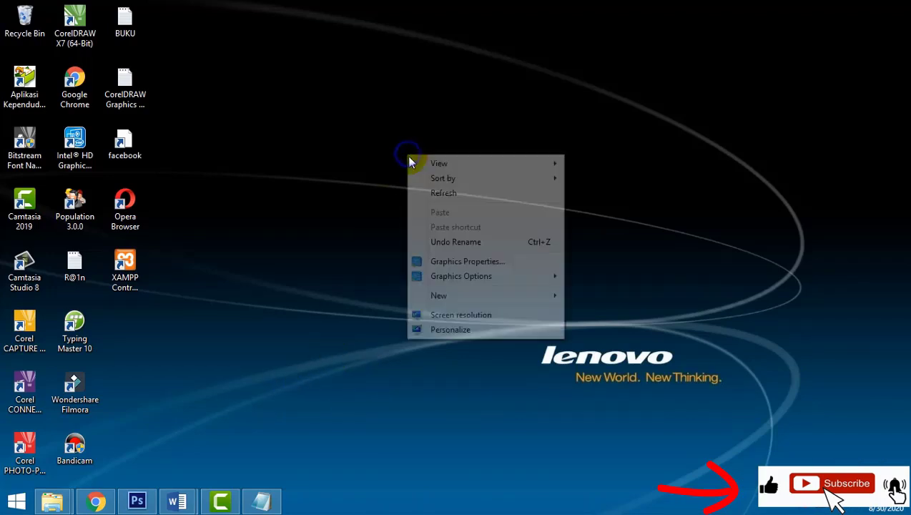
click(440, 189)
Switch to Camtasia and start a new project, saving the current project as CLOSING VIDEO
click(219, 493)
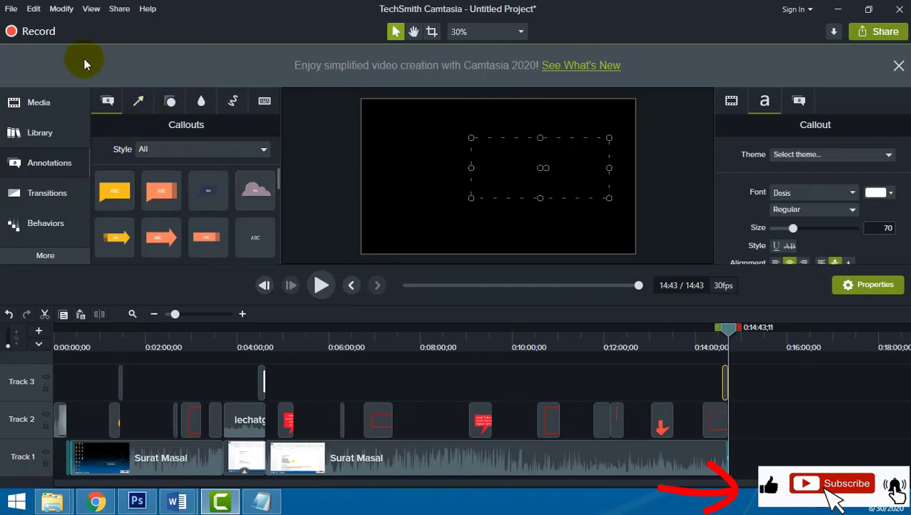
click(12, 10)
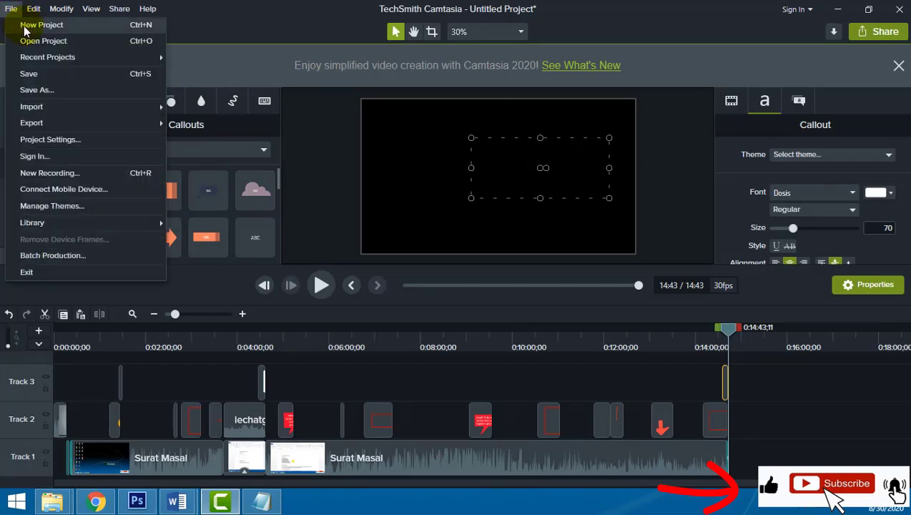
click(34, 25)
click(437, 299)
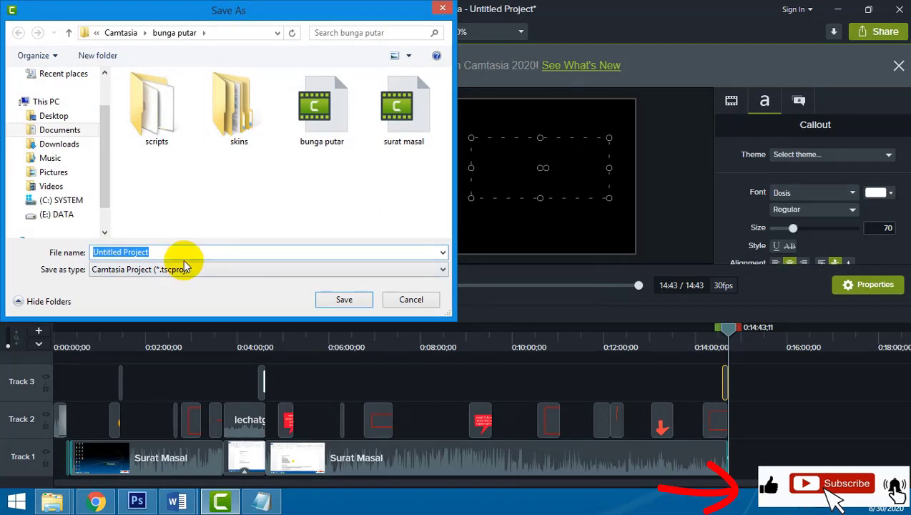
text(CLOSING)
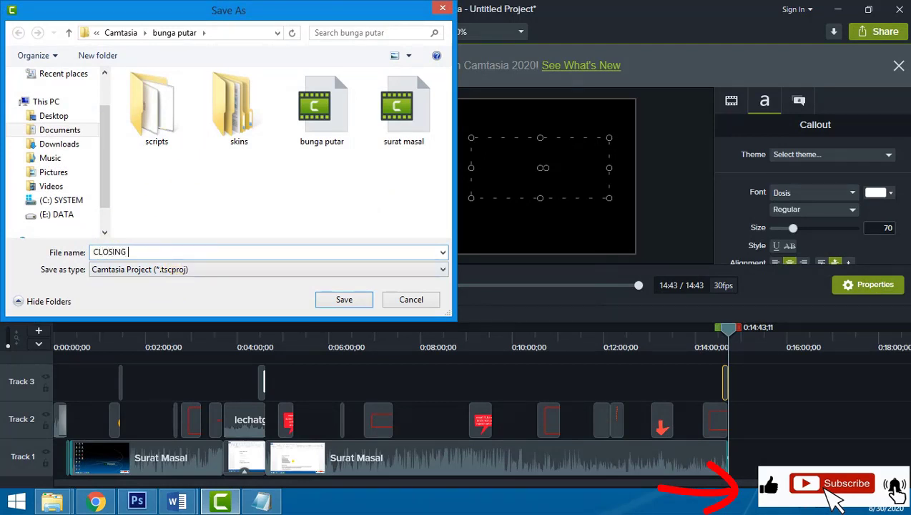
key(BackSpace)
key(BackSpace)
key(BackSpace)
key(BackSpace)
key(BackSpace)
key(BackSpace)
key(BackSpace)
text(CLOSING VIDEO)
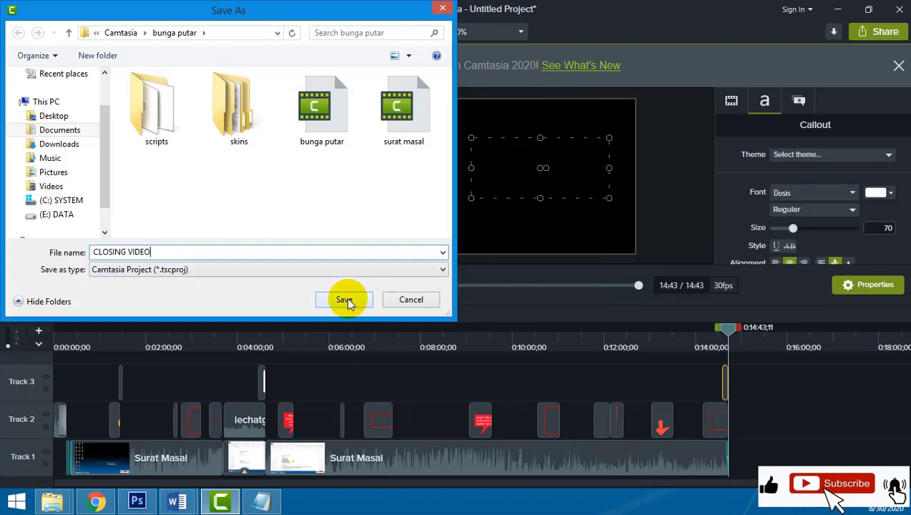
click(347, 300)
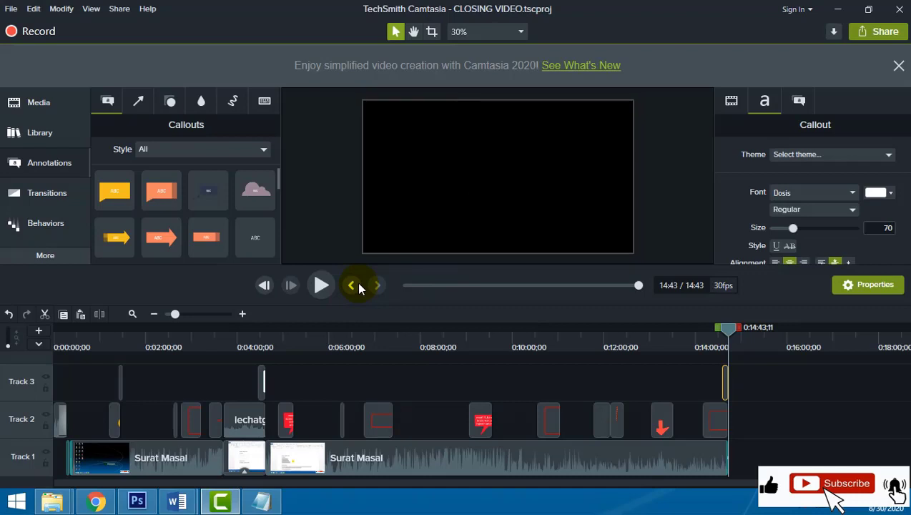
key(ctrl+n)
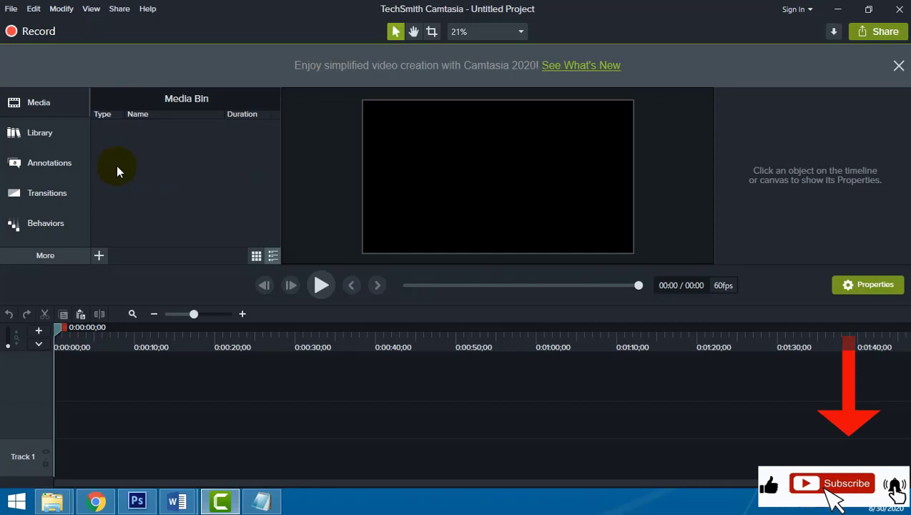
Open the Camtasia 2019 library and go back to the folders at the start of its asset list
click(40, 103)
click(35, 135)
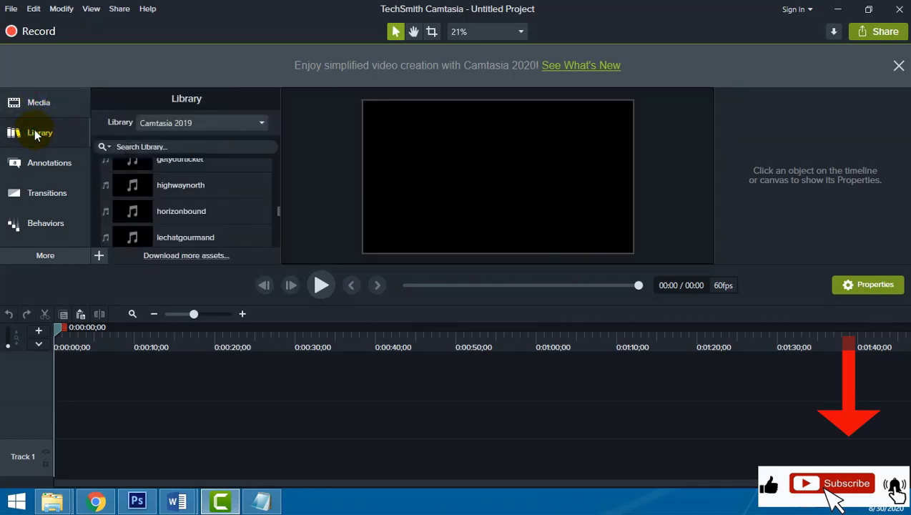
click(104, 147)
drag(278, 209, 278, 146)
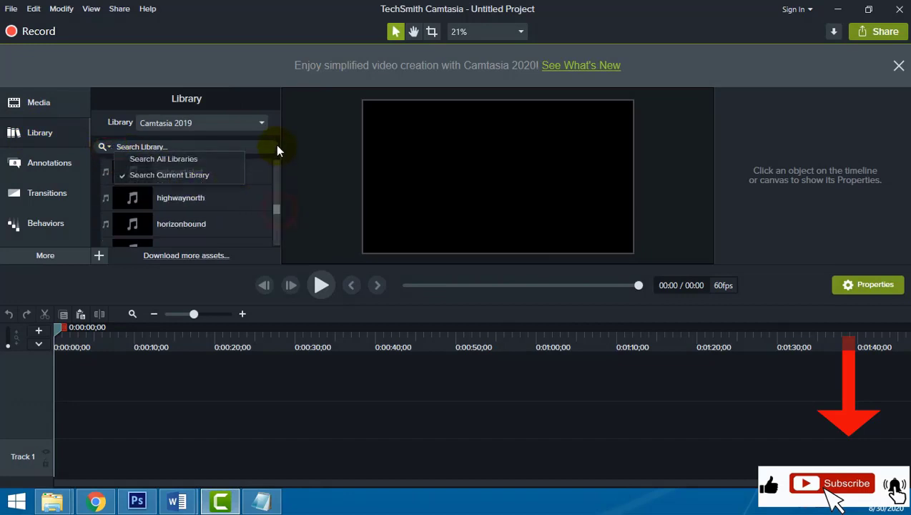
click(108, 147)
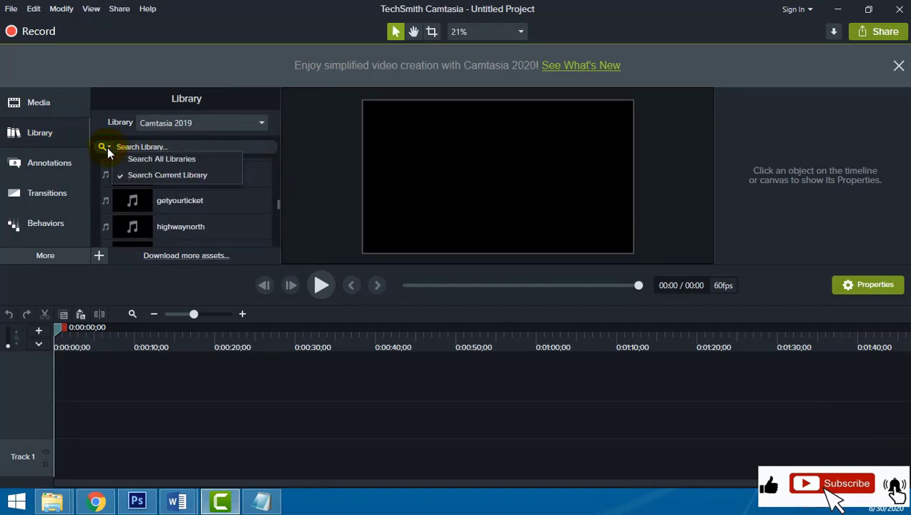
click(49, 112)
click(38, 133)
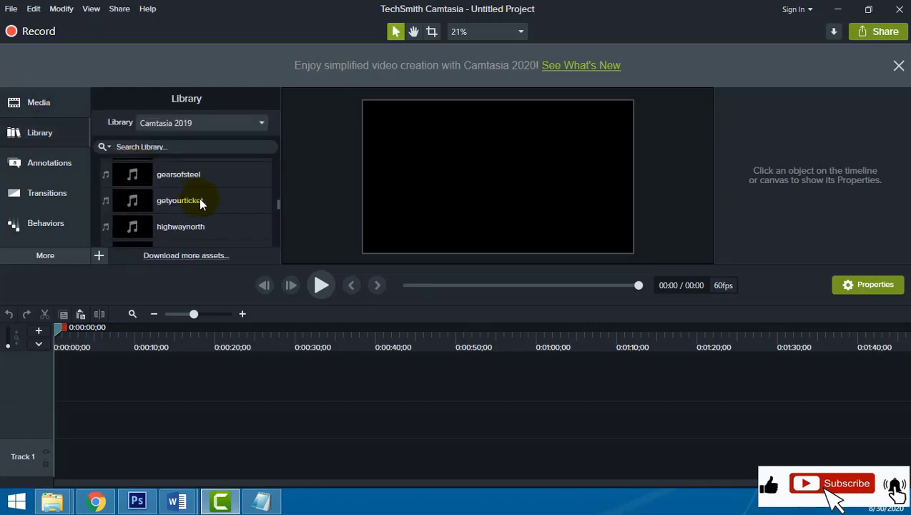
drag(278, 207, 271, 149)
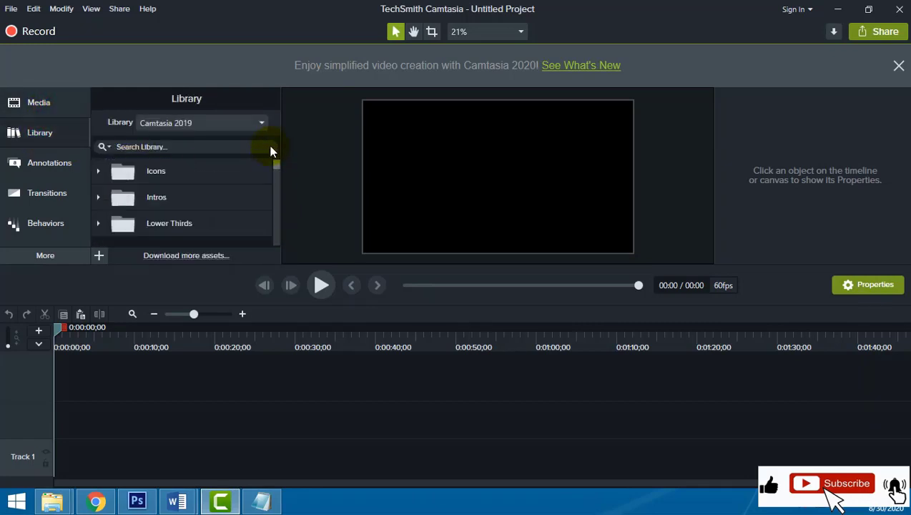
click(214, 128)
click(213, 125)
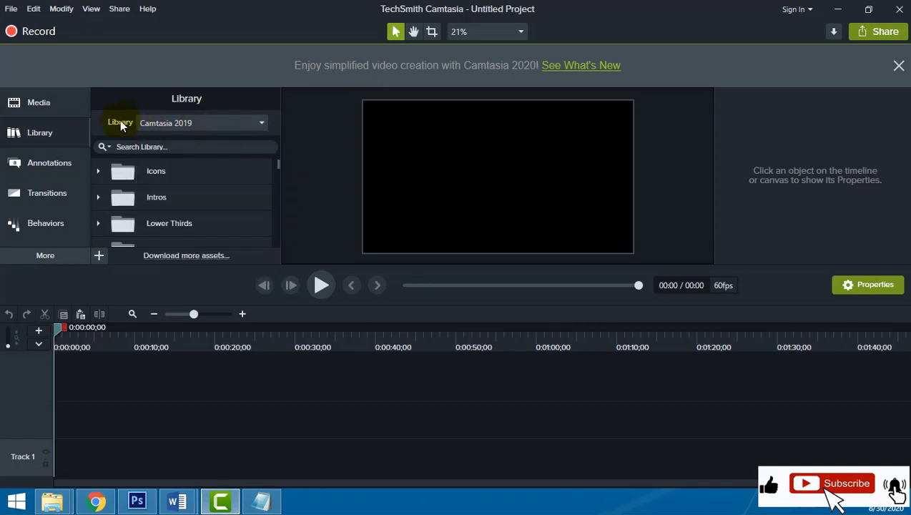
click(104, 148)
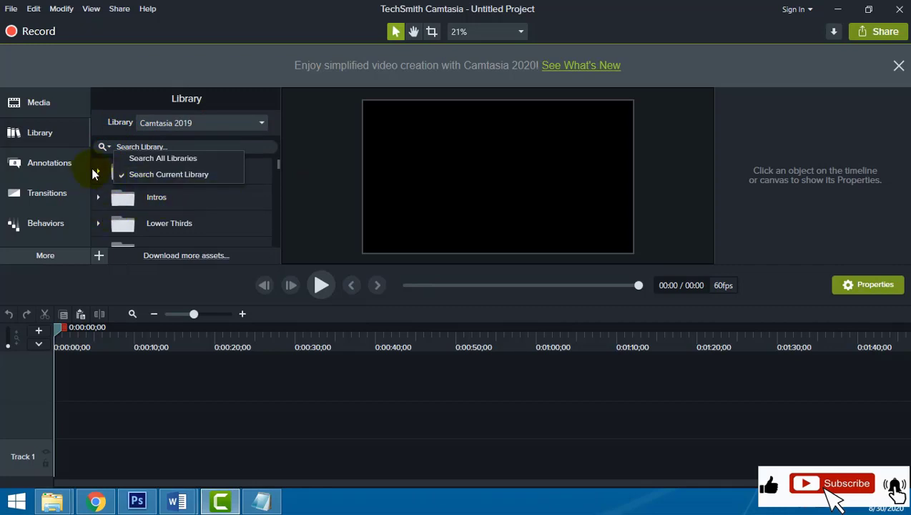
scroll(278, 184, down, 2)
scroll(275, 155, up, 2)
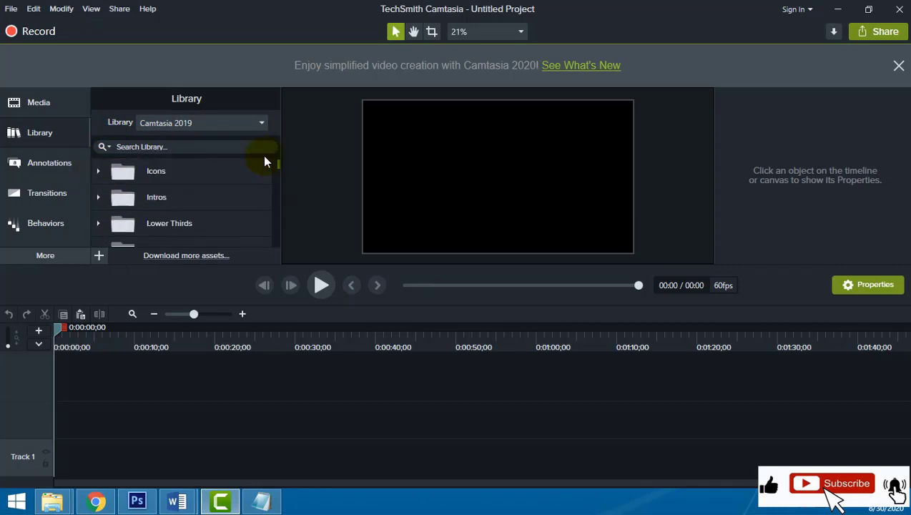
Expand the Intros folder in the Camtasia 2019 library
click(100, 172)
click(100, 172)
click(98, 199)
click(98, 199)
click(99, 199)
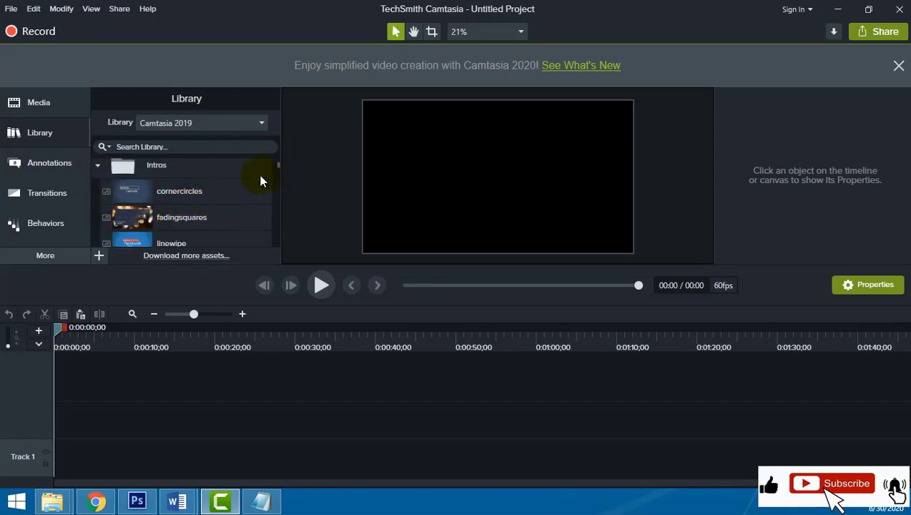
Look through the intro templates in the Intros folder for a suitable one
scroll(221, 188, down, 4)
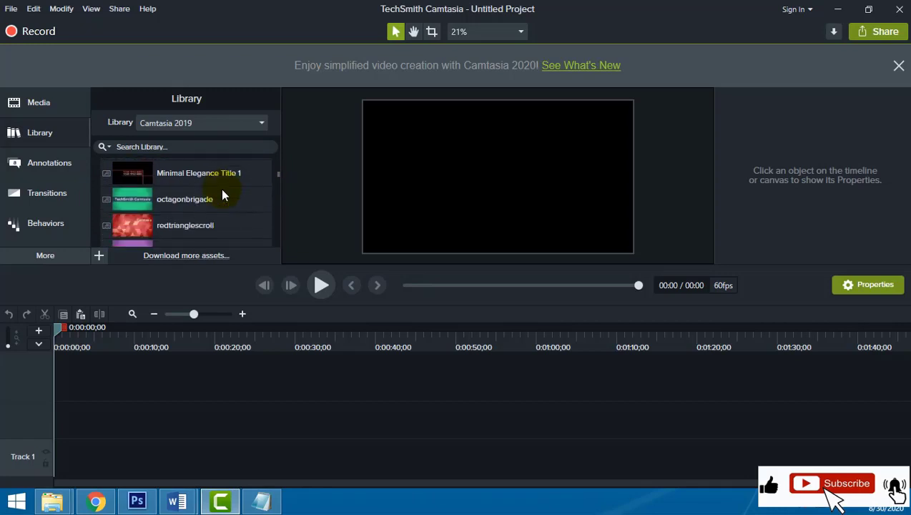
scroll(221, 188, down, 5)
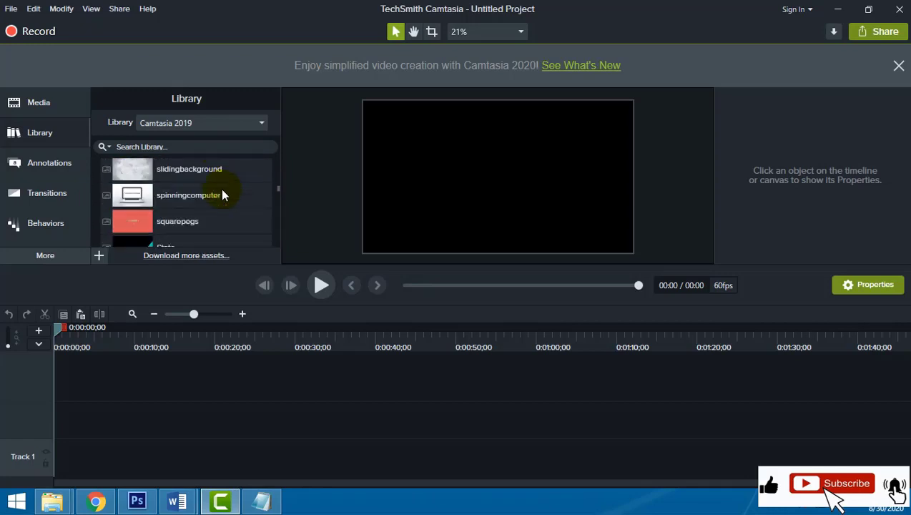
scroll(221, 188, down, 3)
scroll(221, 193, down, 2)
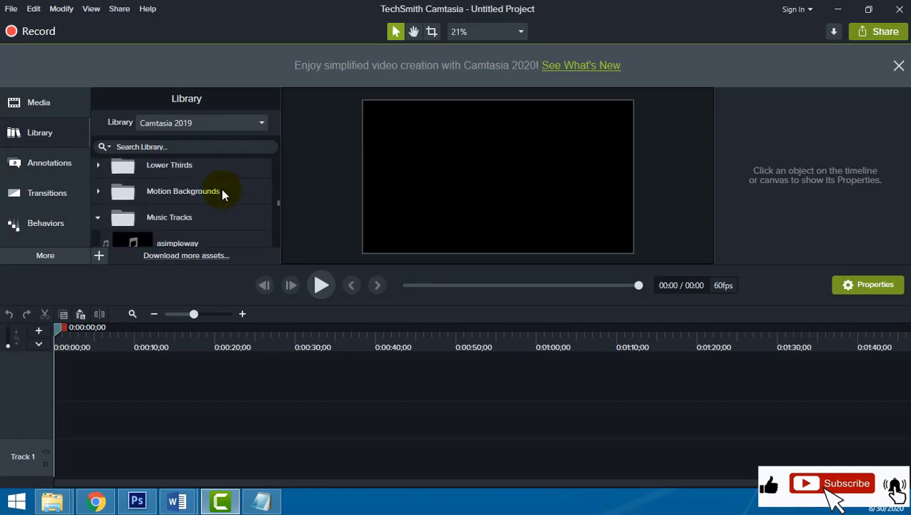
scroll(222, 193, up, 5)
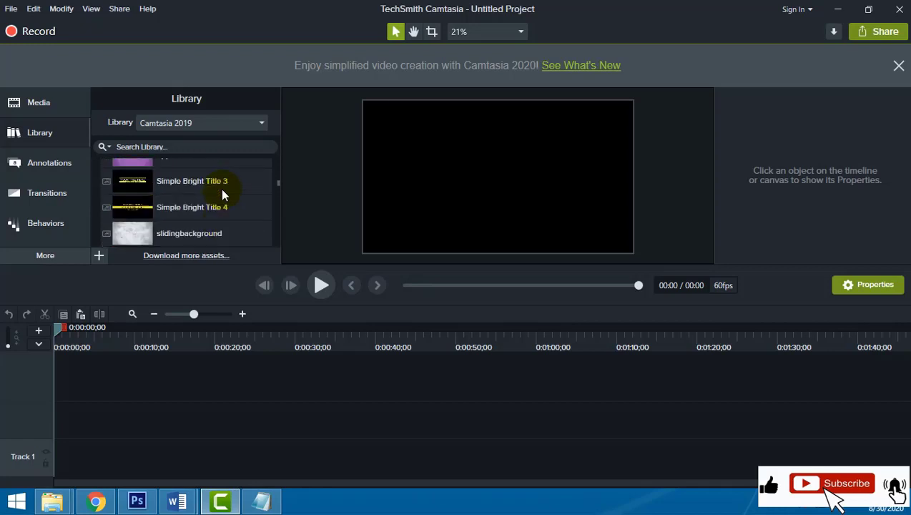
scroll(221, 188, up, 3)
scroll(221, 188, up, 5)
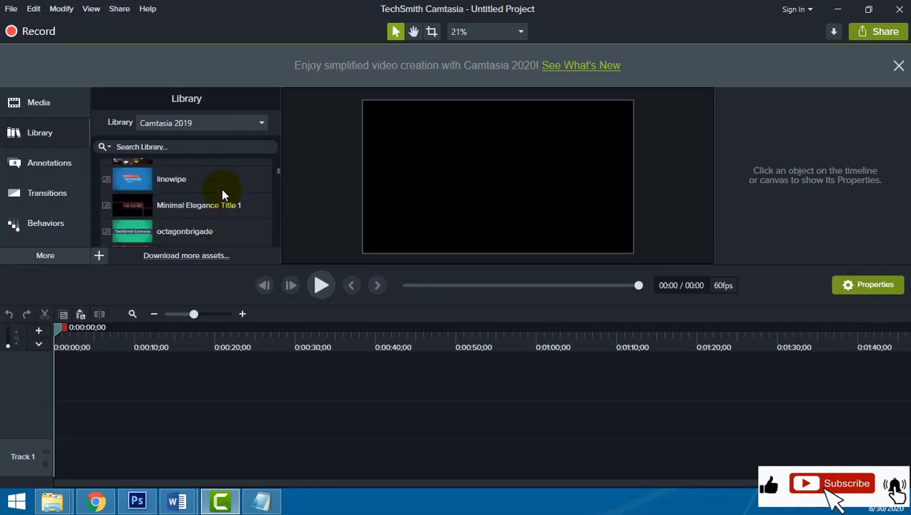
scroll(221, 188, up, 1)
scroll(221, 188, down, 2)
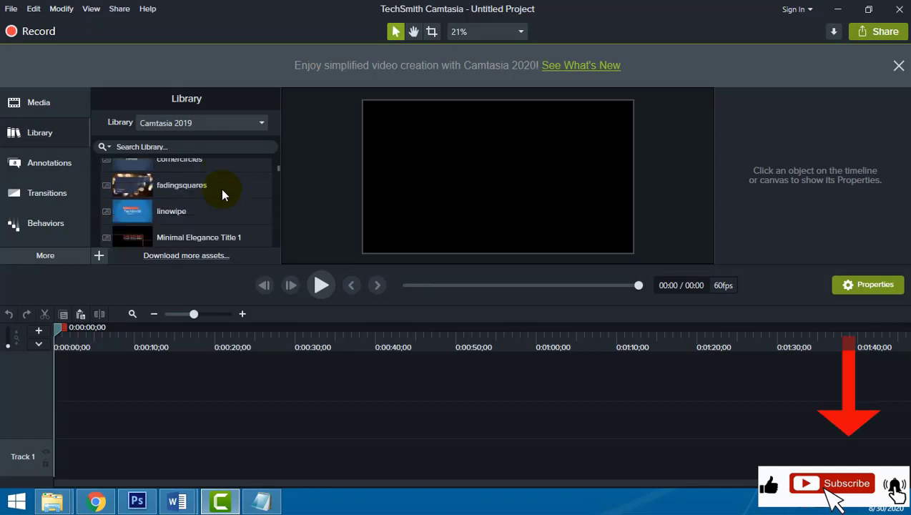
scroll(221, 193, down, 1)
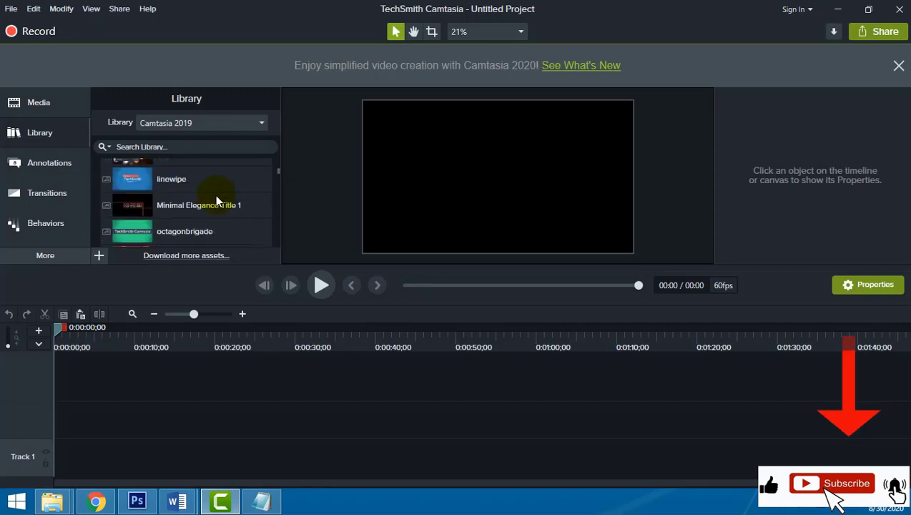
scroll(217, 201, down, 1)
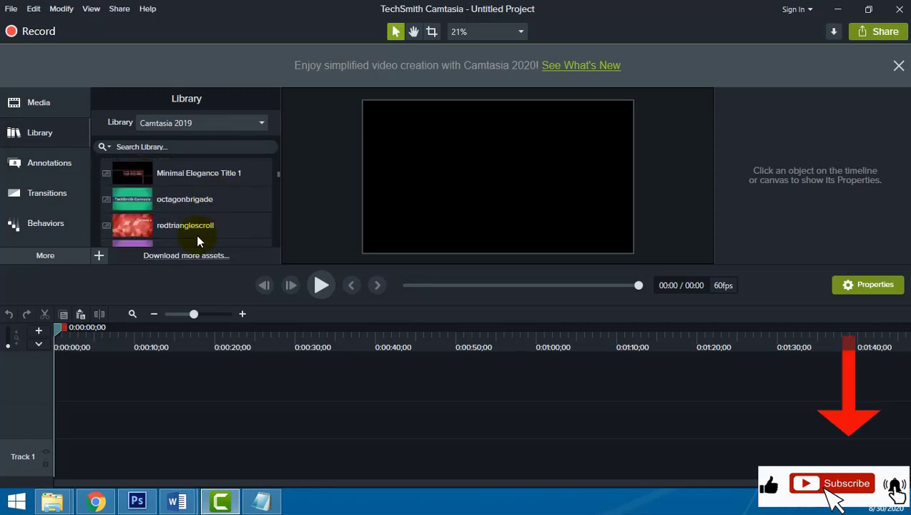
Preview the redtrianglescroll intro from the library and close the preview
click(130, 230)
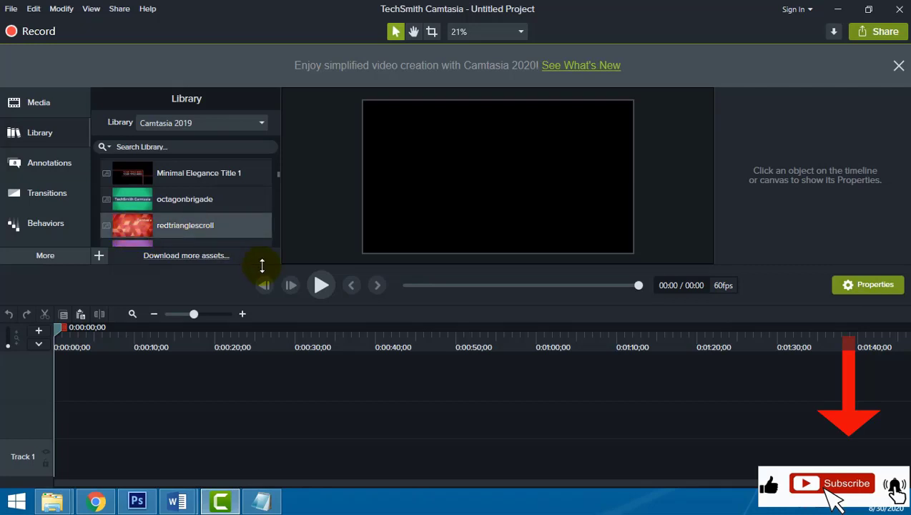
right_click(131, 228)
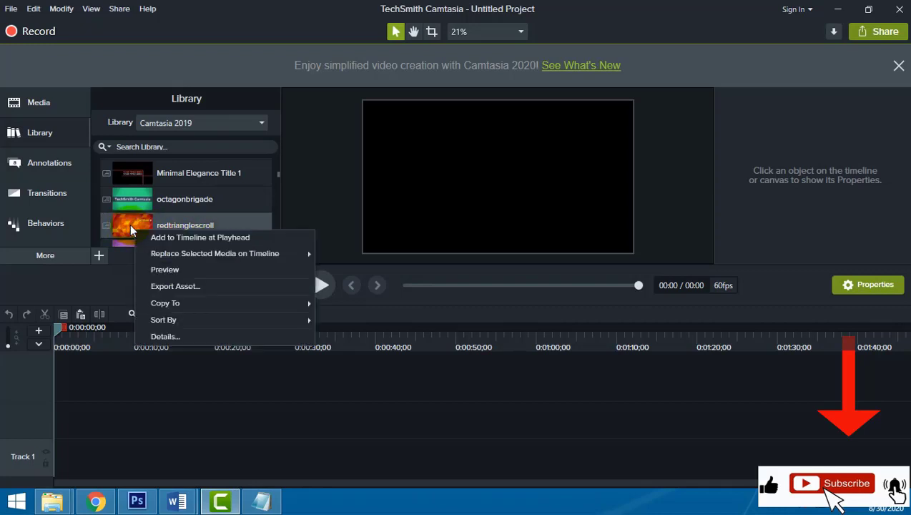
click(125, 226)
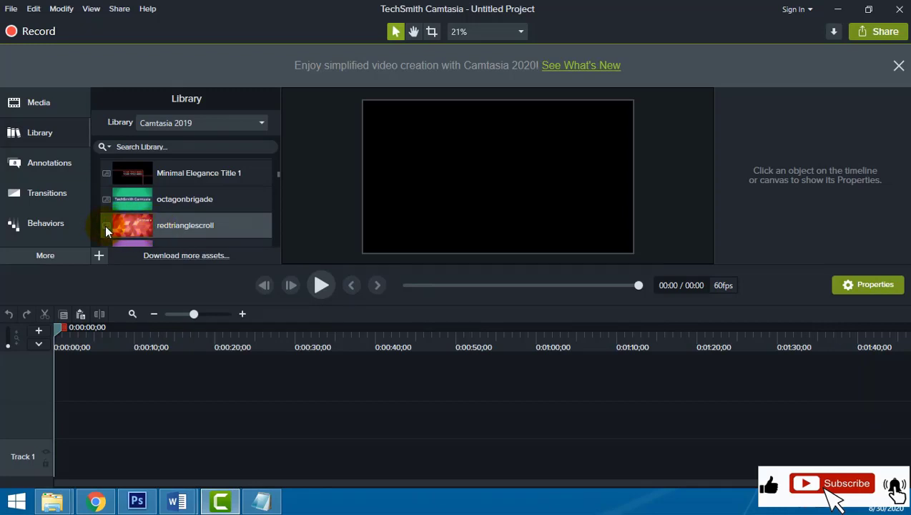
double_click(183, 229)
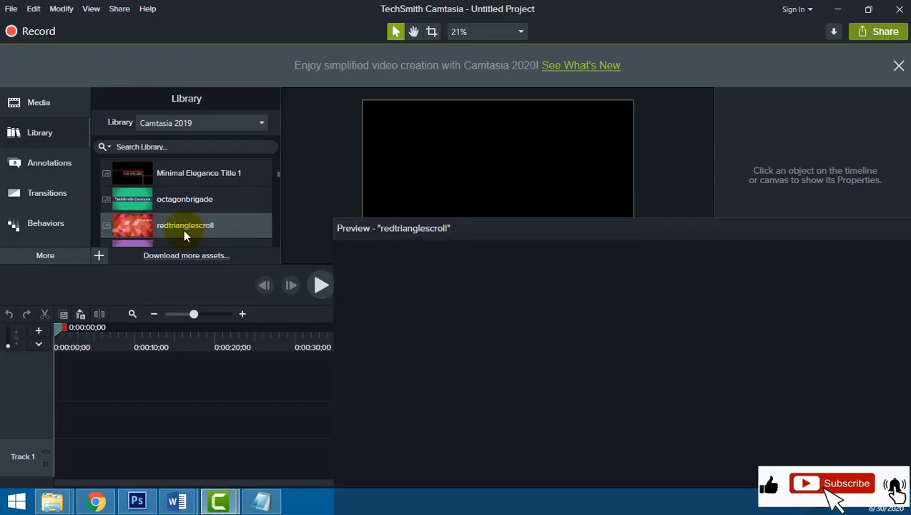
click(506, 234)
drag(436, 166, 384, 100)
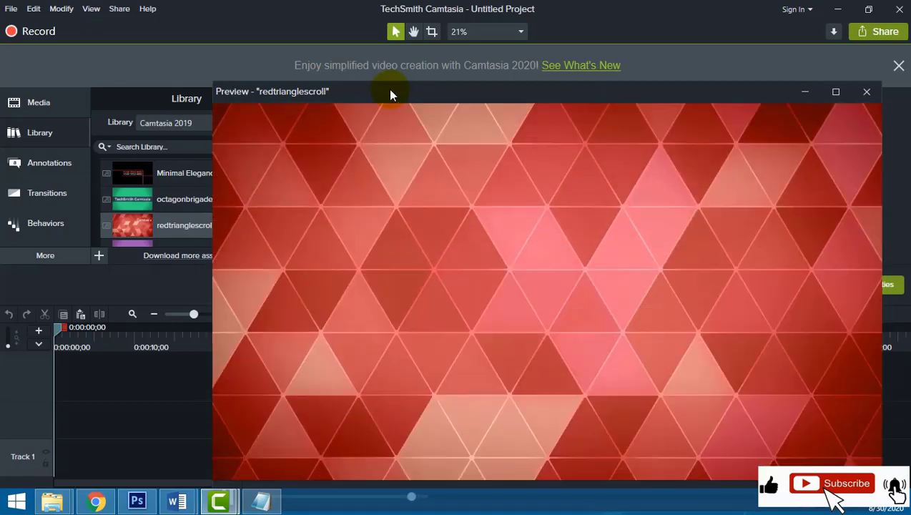
drag(583, 103, 483, 124)
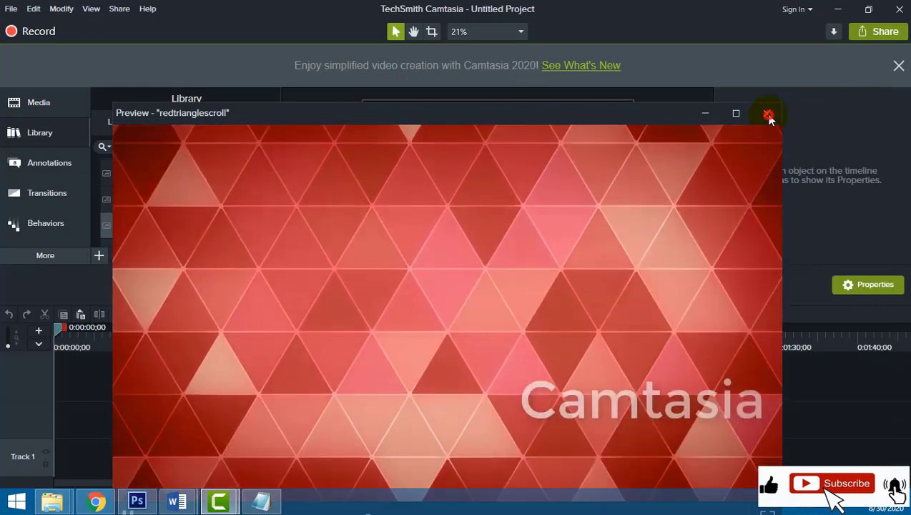
click(765, 115)
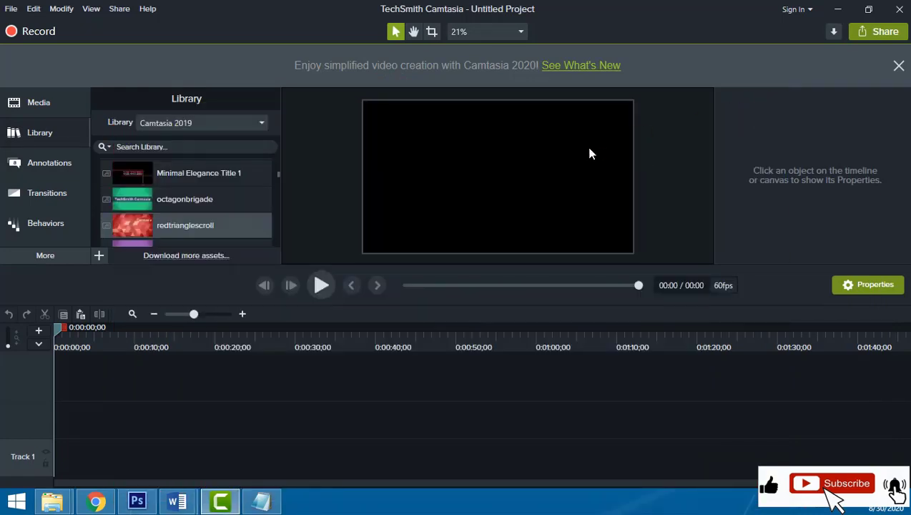
Preview the octagonbrigade and tictactoe intros from the library, closing each preview
double_click(177, 206)
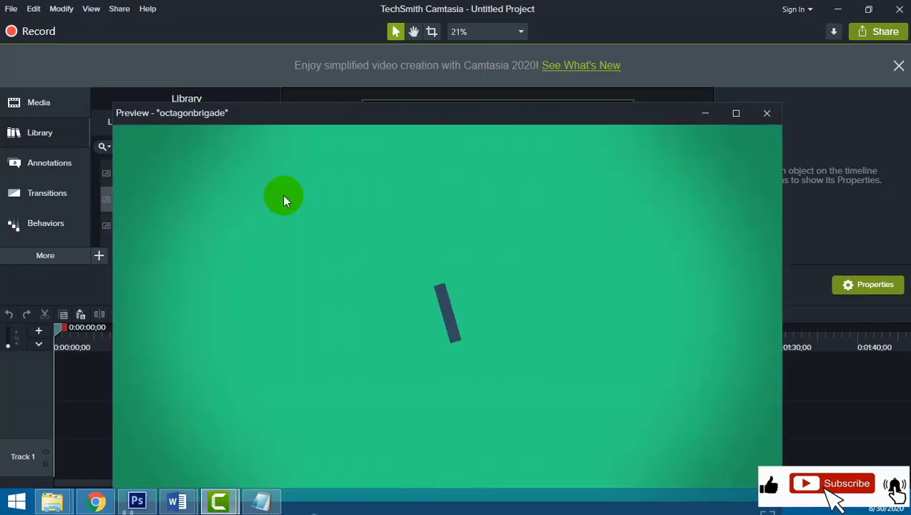
click(768, 114)
scroll(196, 223, down, 5)
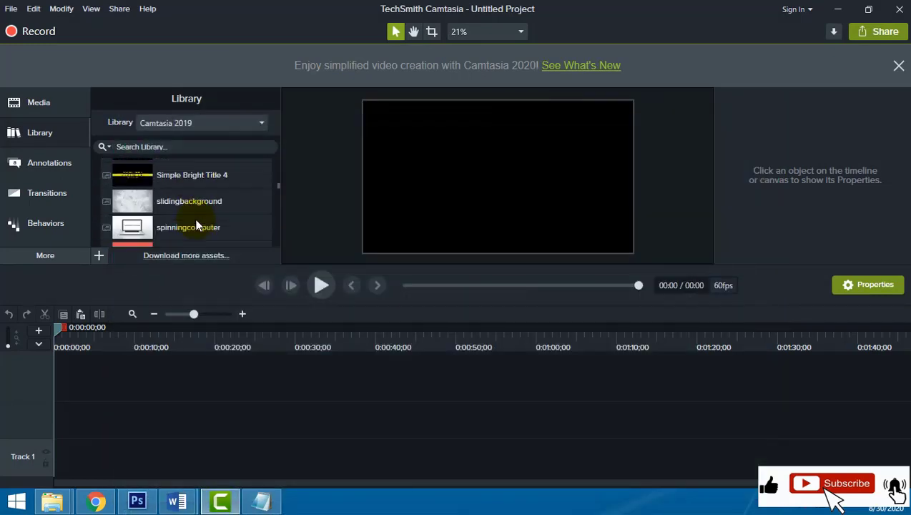
scroll(195, 224, down, 4)
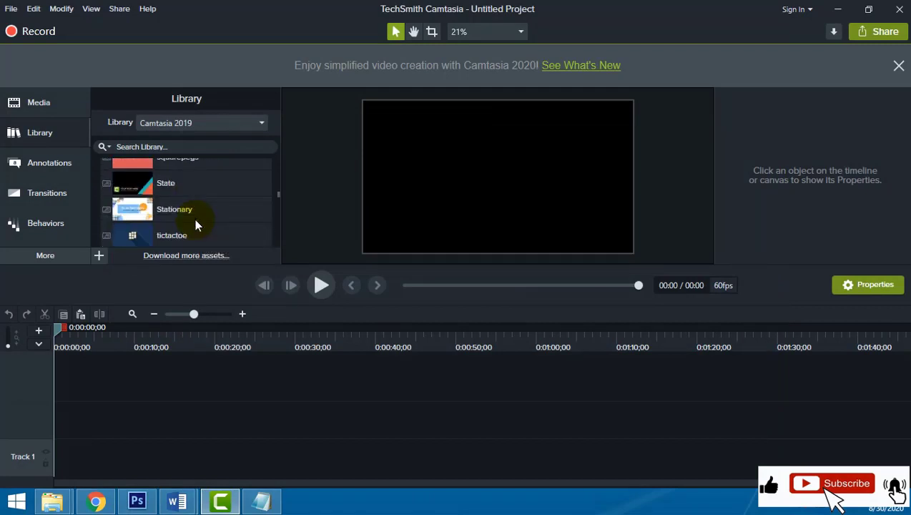
scroll(193, 224, down, 1)
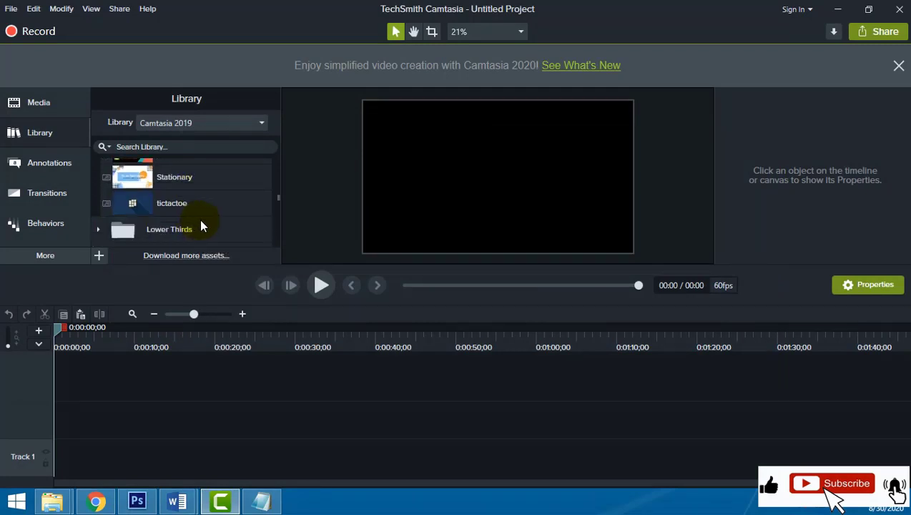
double_click(206, 213)
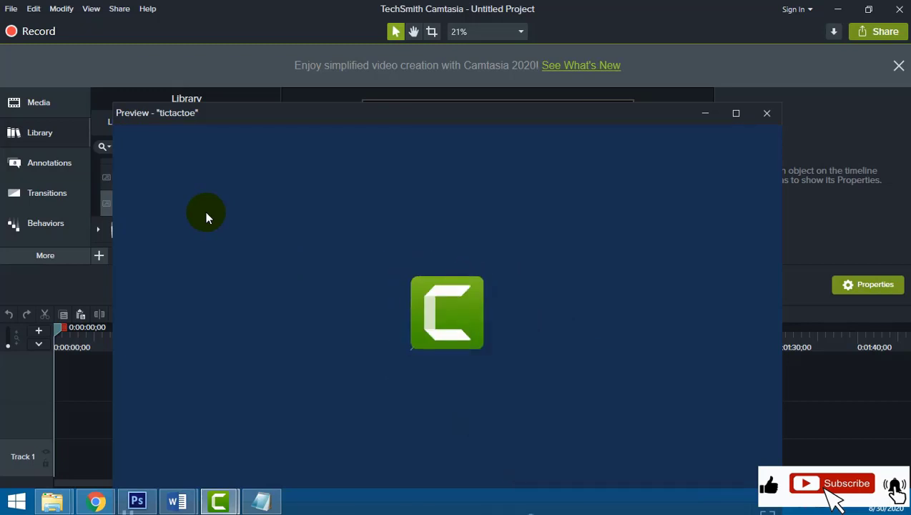
click(764, 113)
Preview the Simple Bright Title 3 intro from the library and close the preview
scroll(205, 200, up, 5)
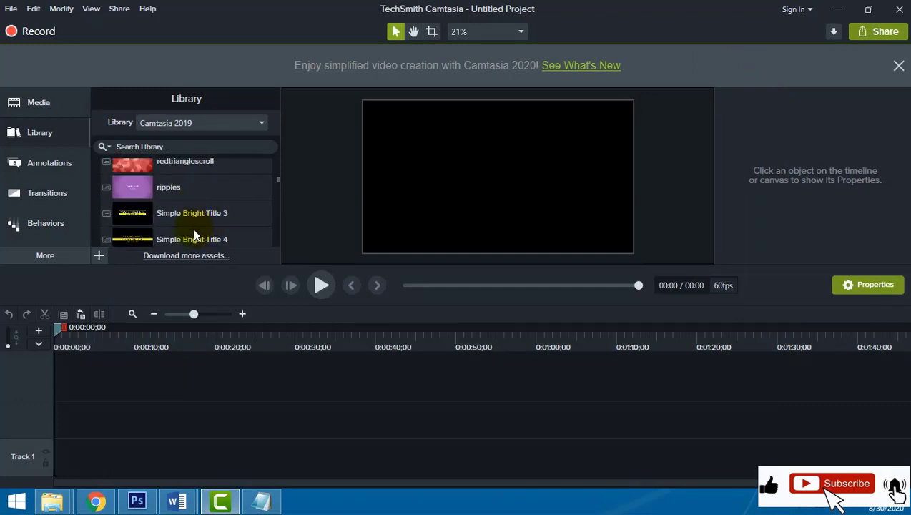
double_click(180, 223)
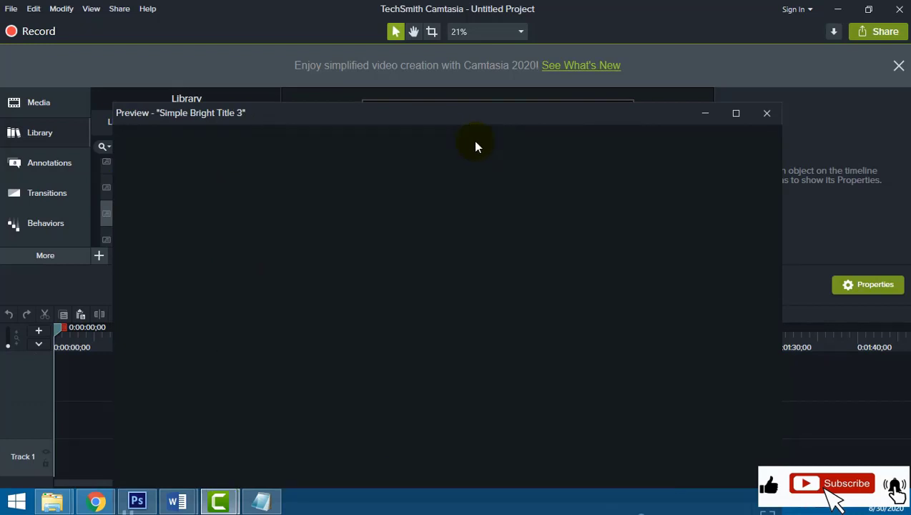
drag(484, 125, 473, 84)
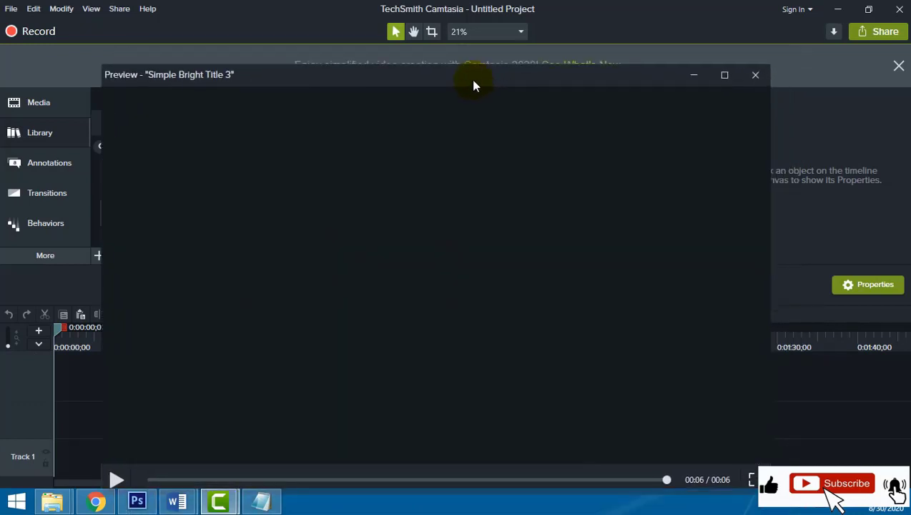
click(755, 76)
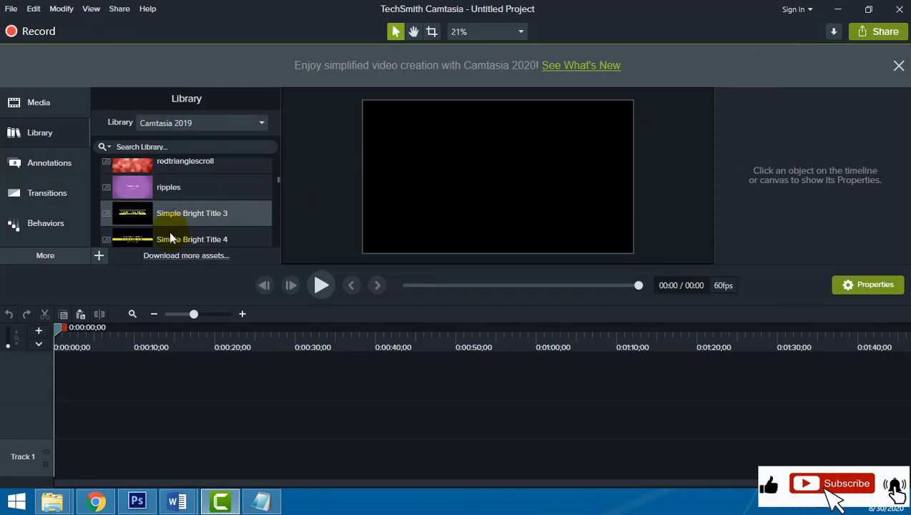
Add the Simple Bright Title 3 intro to the timeline at the playhead and play it through, returning the playhead to the start
right_click(138, 216)
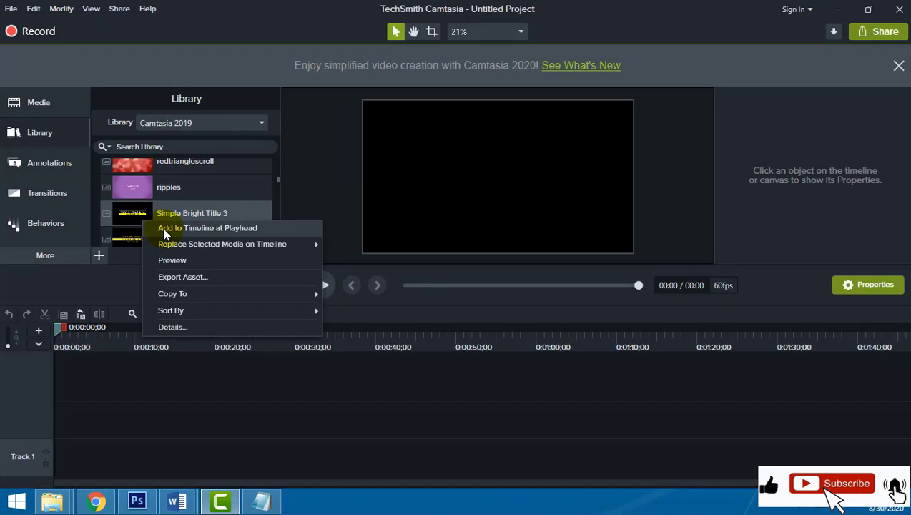
click(274, 228)
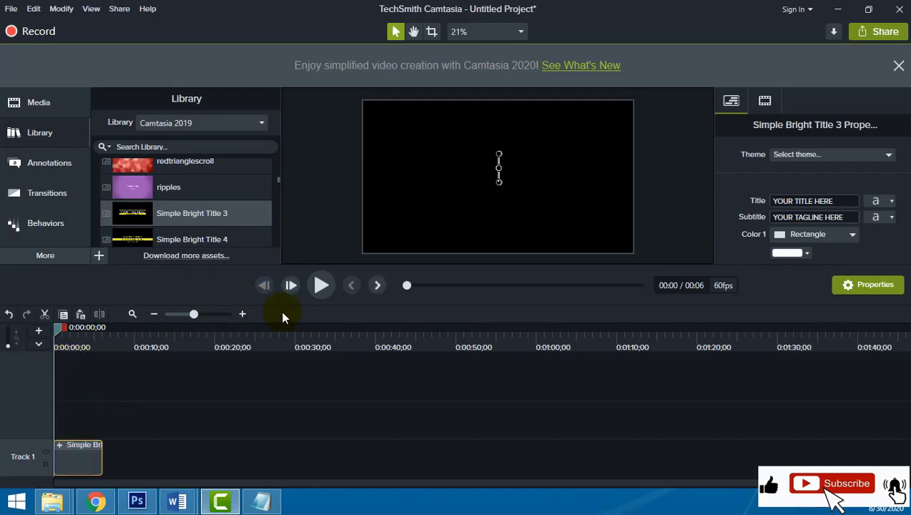
click(321, 285)
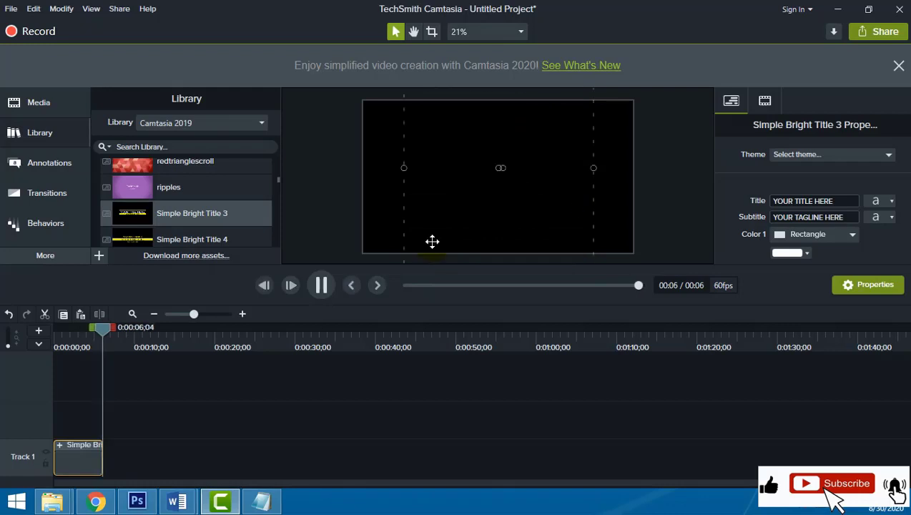
drag(101, 323, 55, 329)
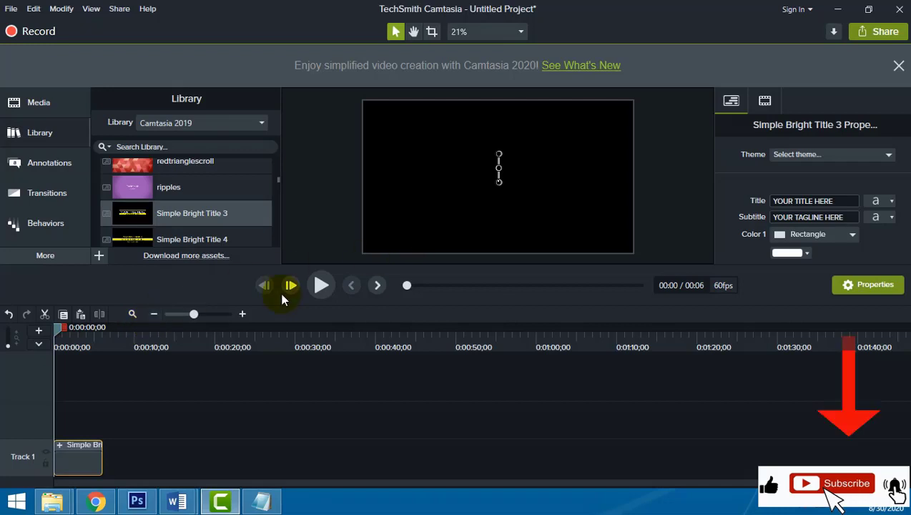
Replace the title text of the Simple Bright Title 3 clip with "Terima Kasih Sudah Menonton"
click(74, 457)
drag(60, 331, 72, 358)
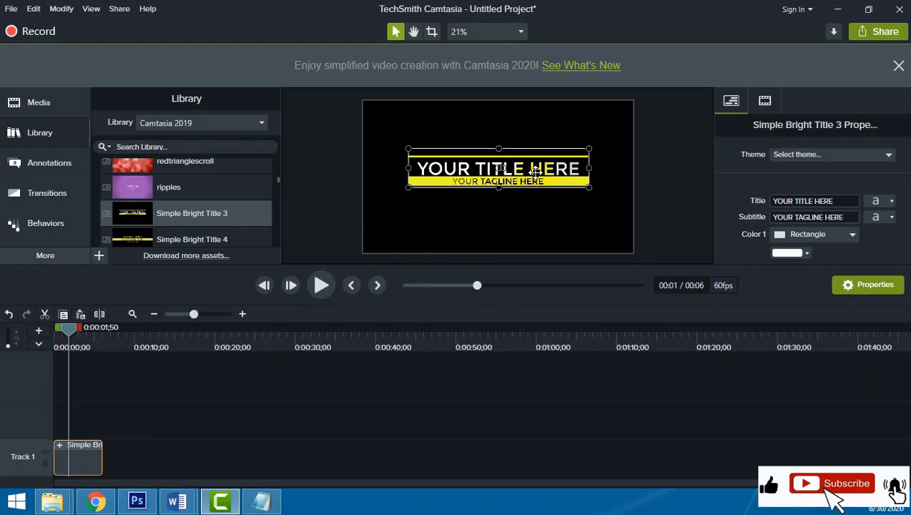
click(844, 200)
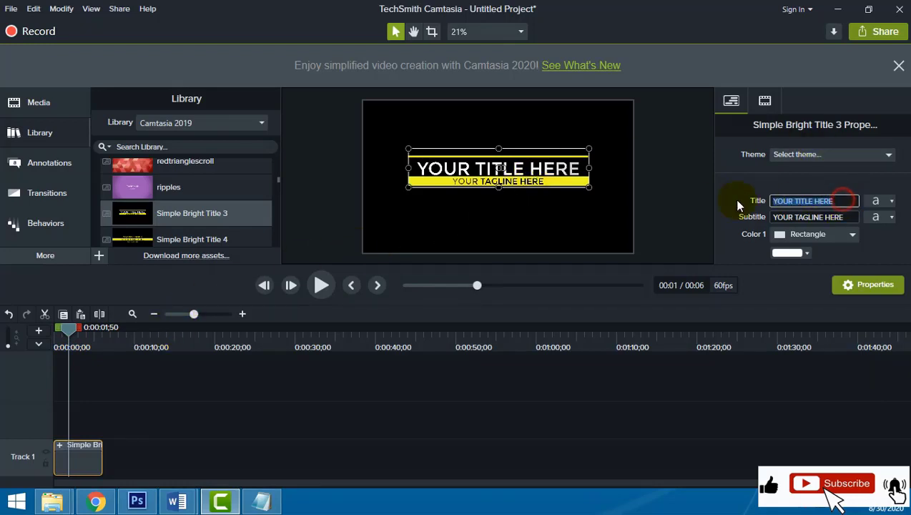
double_click(844, 201)
key(ctrl+a)
key(BackSpace)
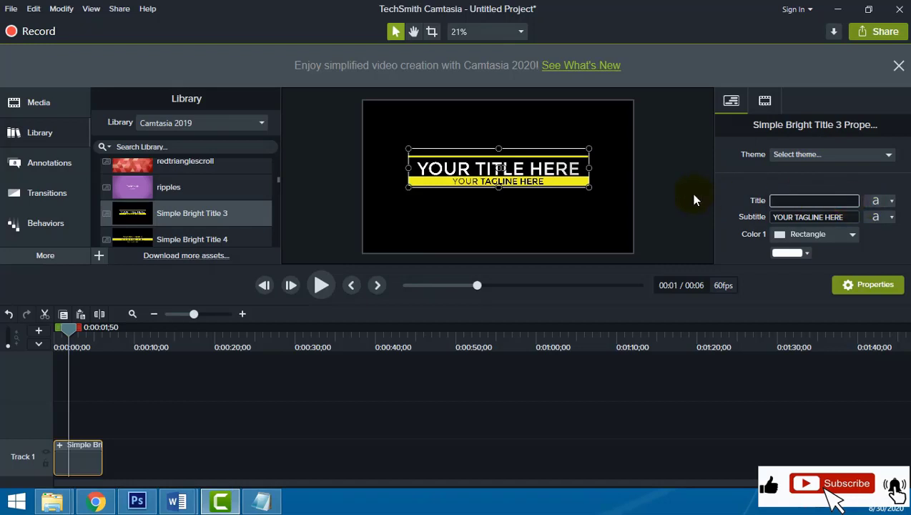
text(tER)
key(BackSpace)
key(BackSpace)
key(BackSpace)
text(Terima KAsih)
key(BackSpace)
key(BackSpace)
key(BackSpace)
key(BackSpace)
text(asih Sudah Menonton)
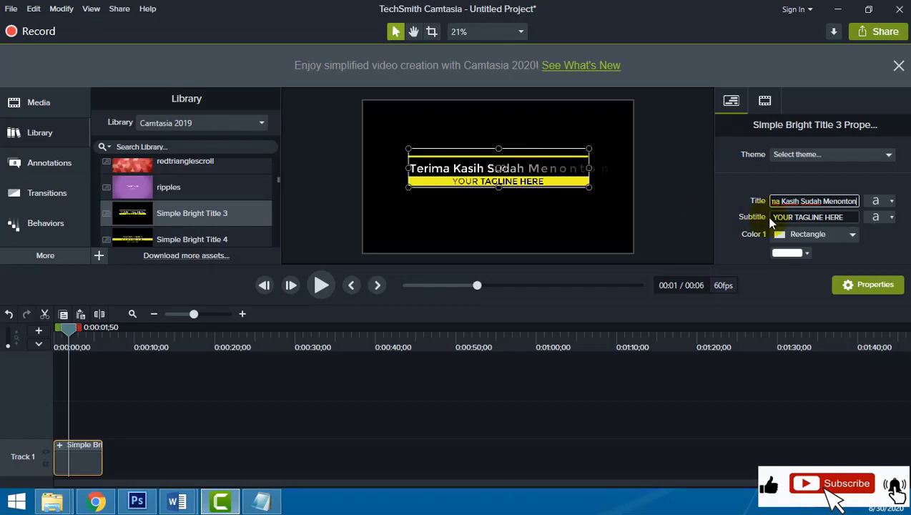
Replace the clip's subtitle text with "Like & SUBCRIBE"
click(827, 219)
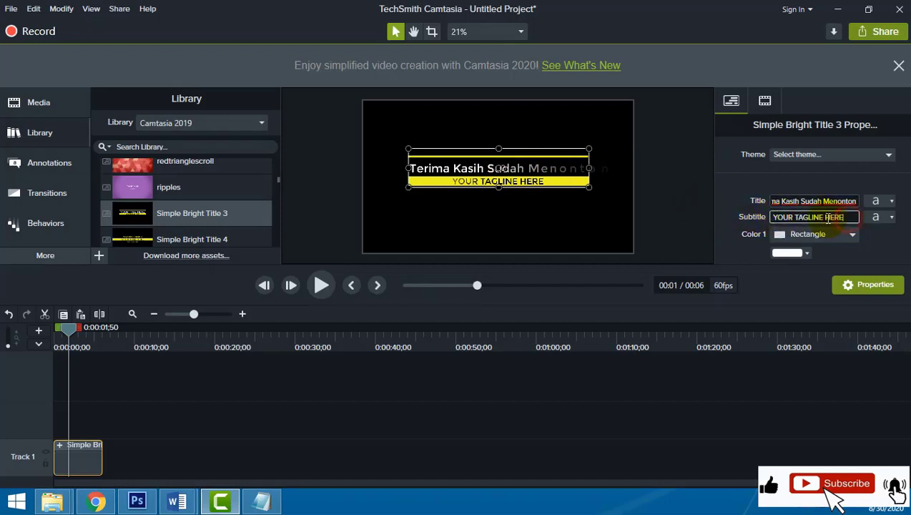
key(ctrl+a)
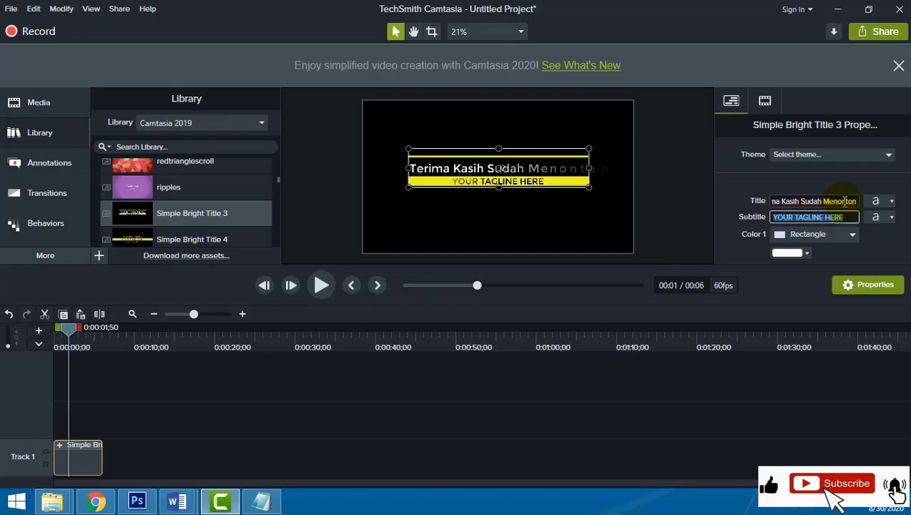
text(Like)
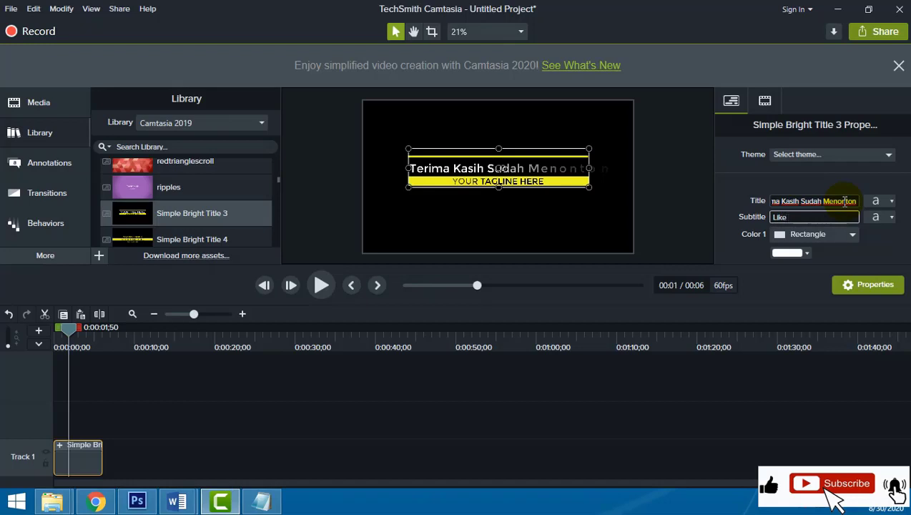
text( & SUBCRIB)
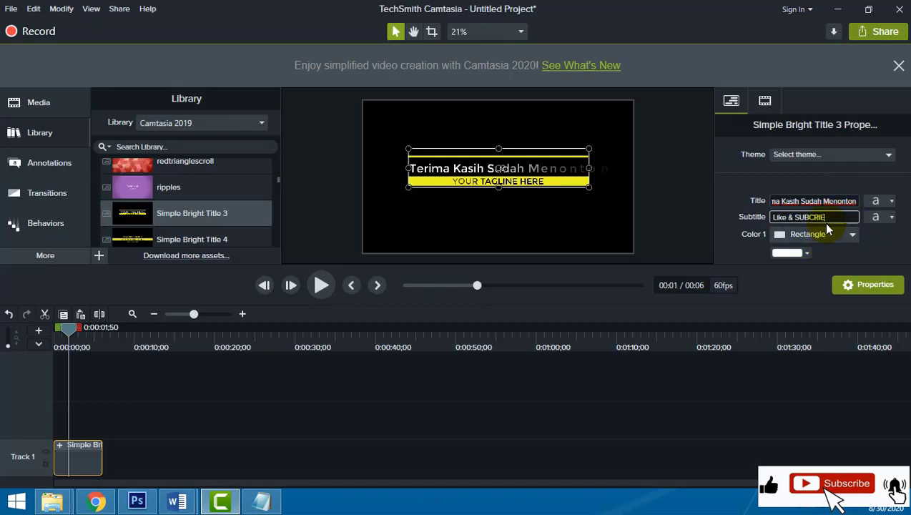
key(BackSpace)
text(BE)
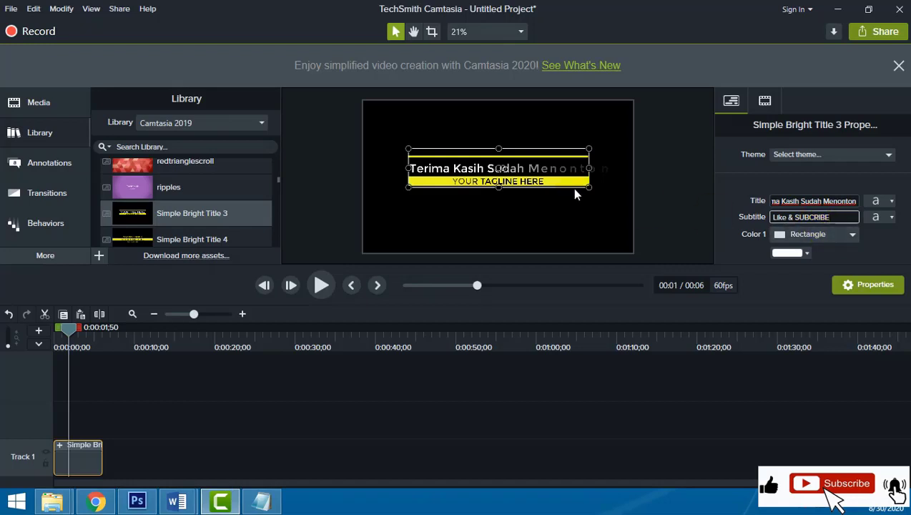
Move the playhead to about 0:00:02;50 and shift the title graphic slightly upward on the canvas, leaving it selected
click(68, 326)
mouse_move(71, 324)
mouse_down()
mouse_move(104, 333)
mouse_move(52, 329)
mouse_move(79, 333)
mouse_up()
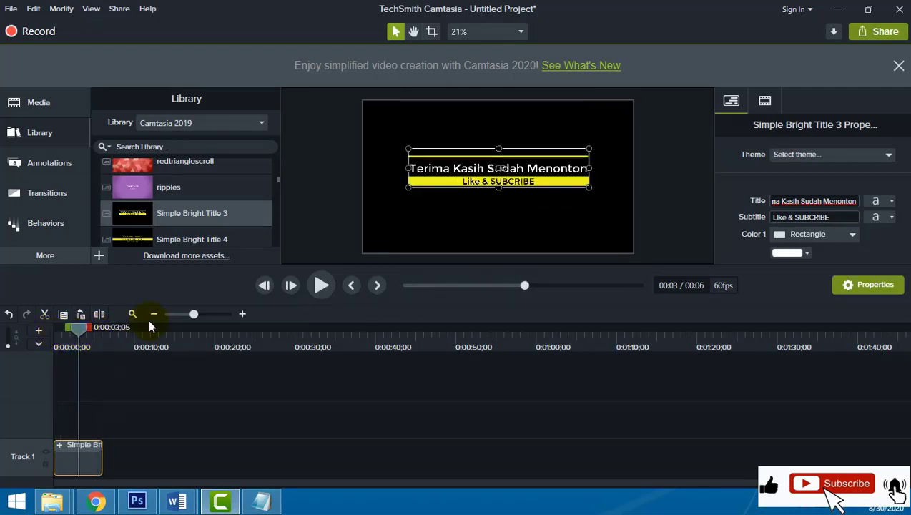
drag(552, 185, 566, 181)
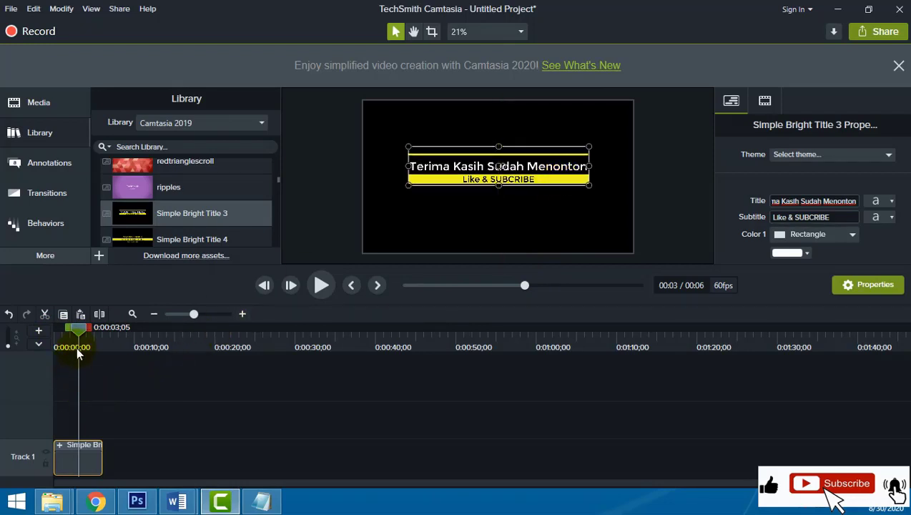
mouse_move(75, 330)
mouse_down()
mouse_move(95, 334)
mouse_move(78, 335)
mouse_up()
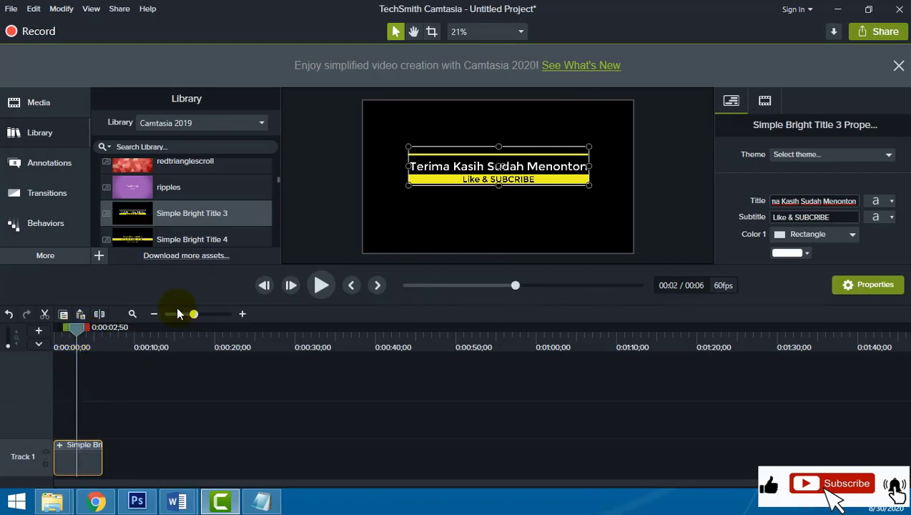
drag(448, 143, 448, 143)
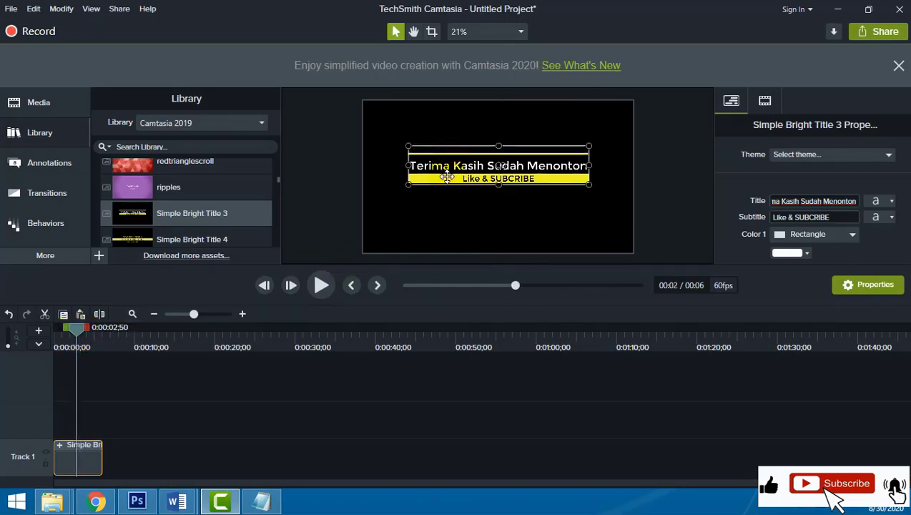
click(606, 152)
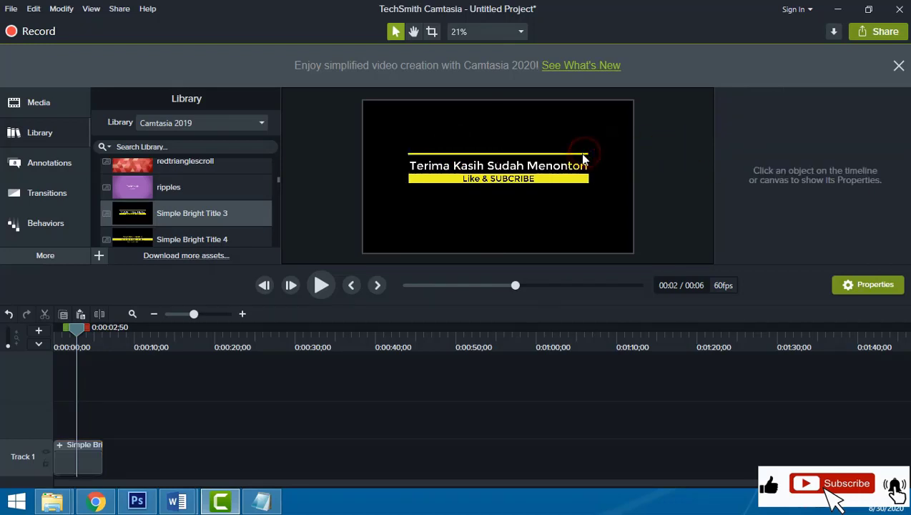
click(580, 154)
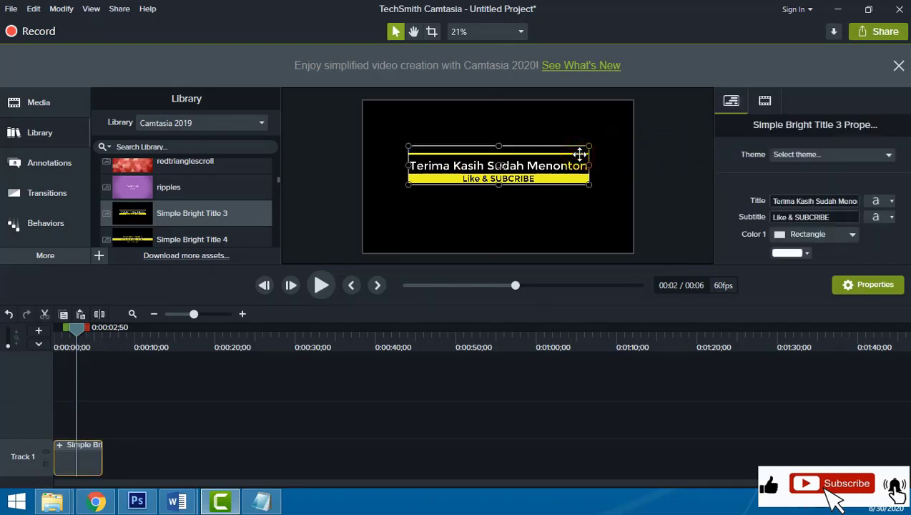
Try the Star shape for the title's Color 1 bars and set them back to Rectangle
click(765, 103)
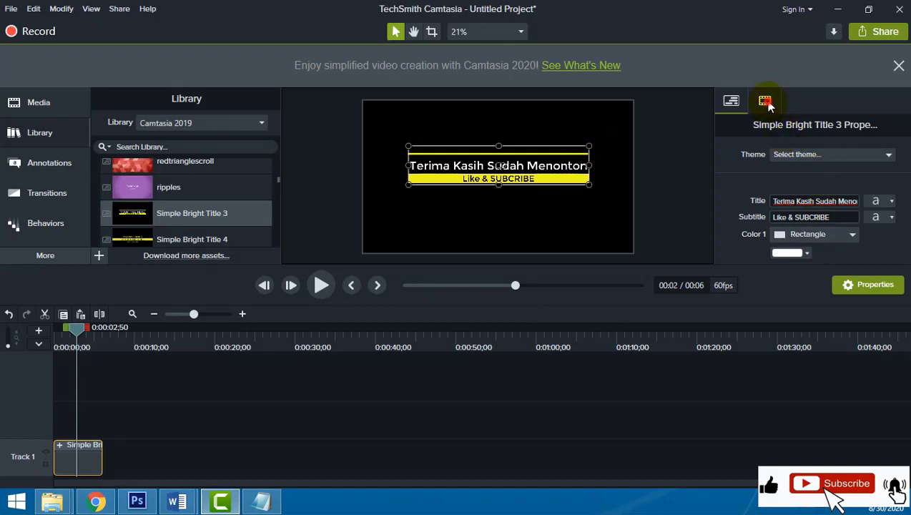
click(733, 101)
click(852, 236)
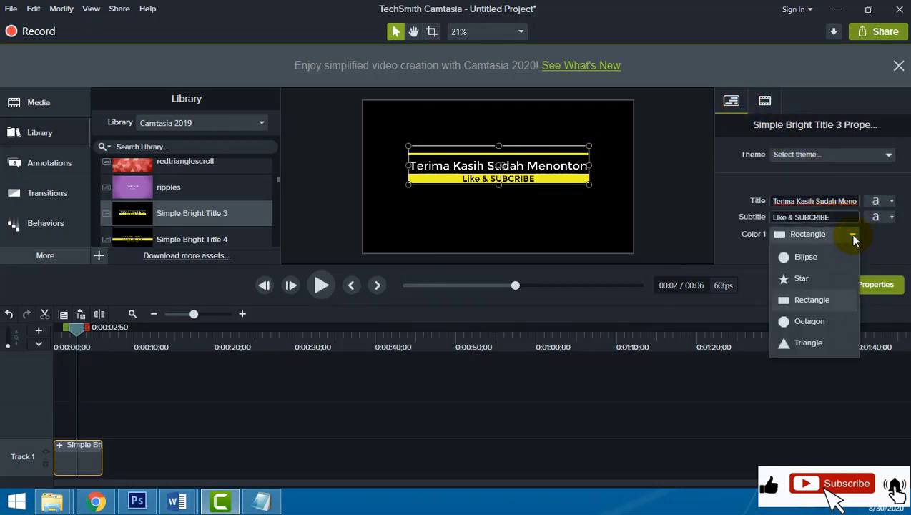
click(787, 278)
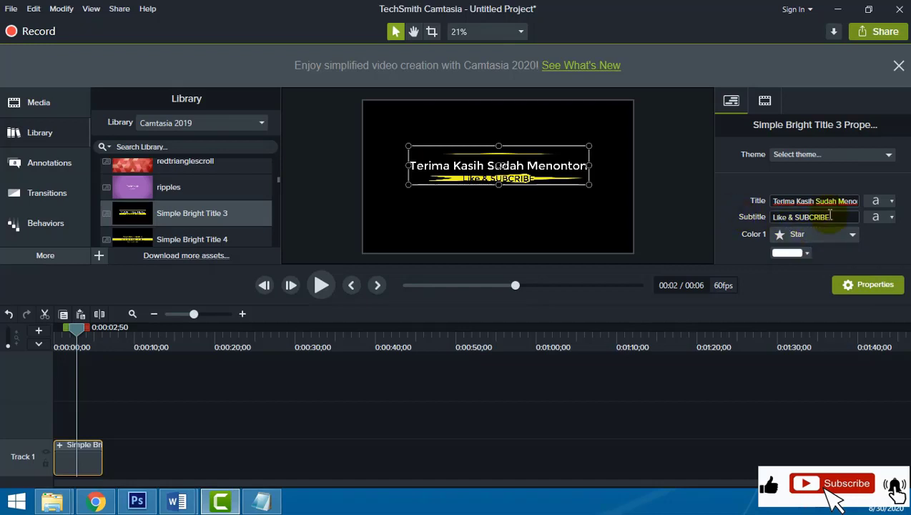
click(854, 235)
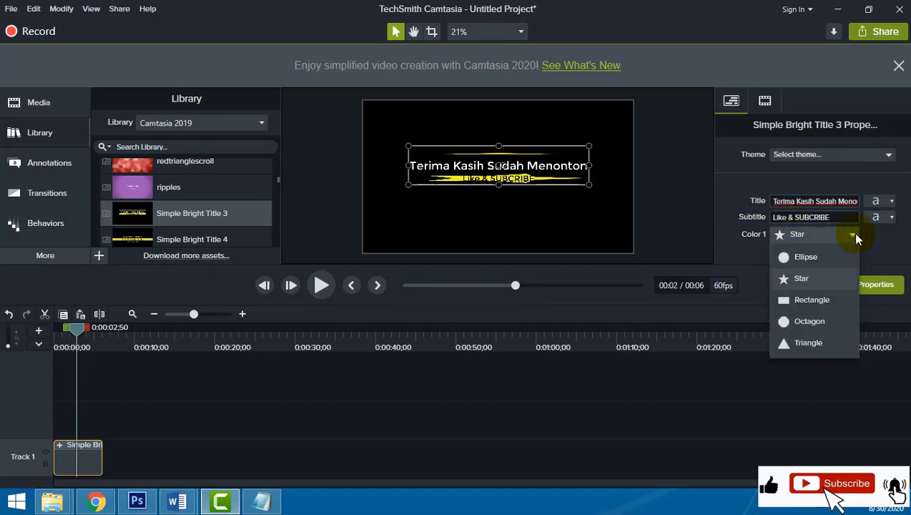
click(817, 304)
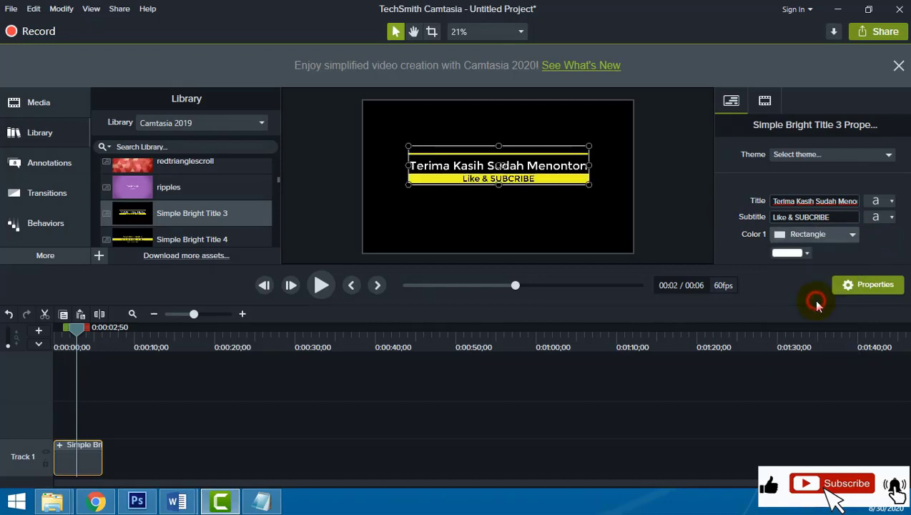
Set the shape of the title's Color 1 bars to Octagon
click(848, 236)
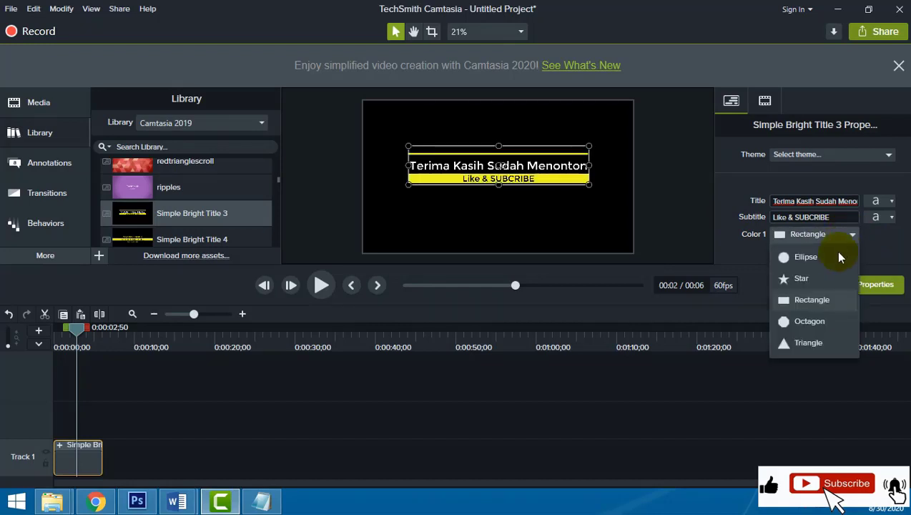
click(810, 321)
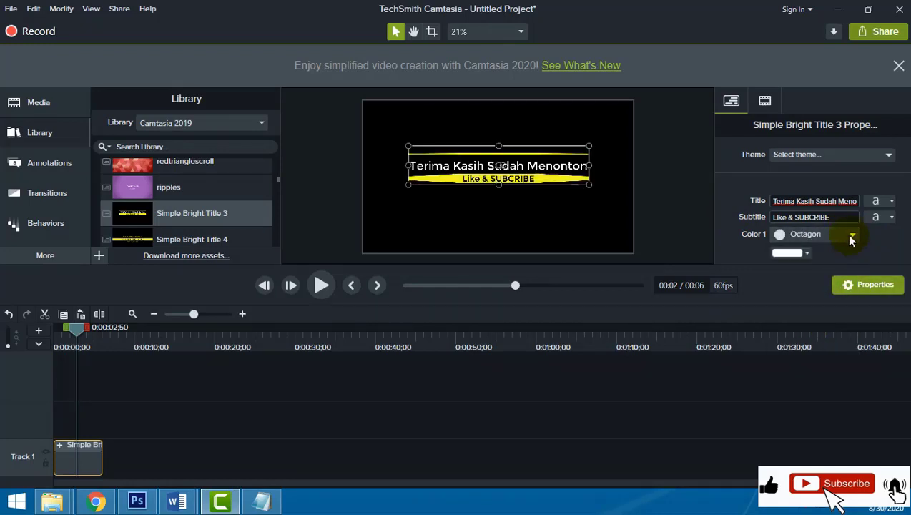
Set the shape of the title's Color 1 bars to Triangle
click(851, 237)
click(806, 340)
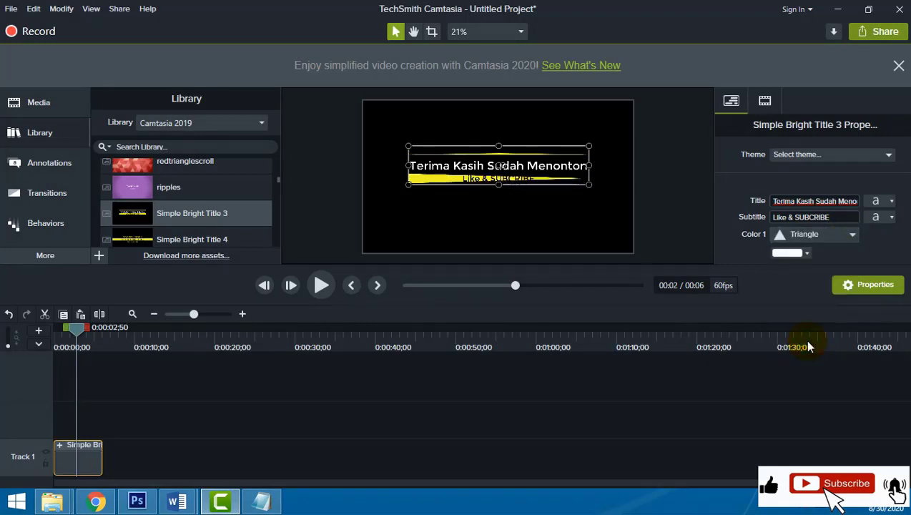
click(850, 235)
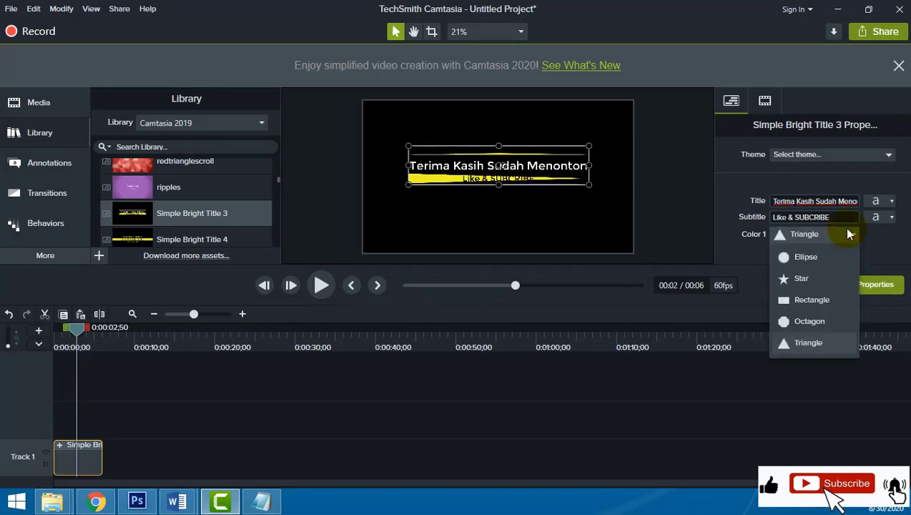
Apply the Default theme to the Simple Bright Title 3 clip
click(890, 156)
click(890, 155)
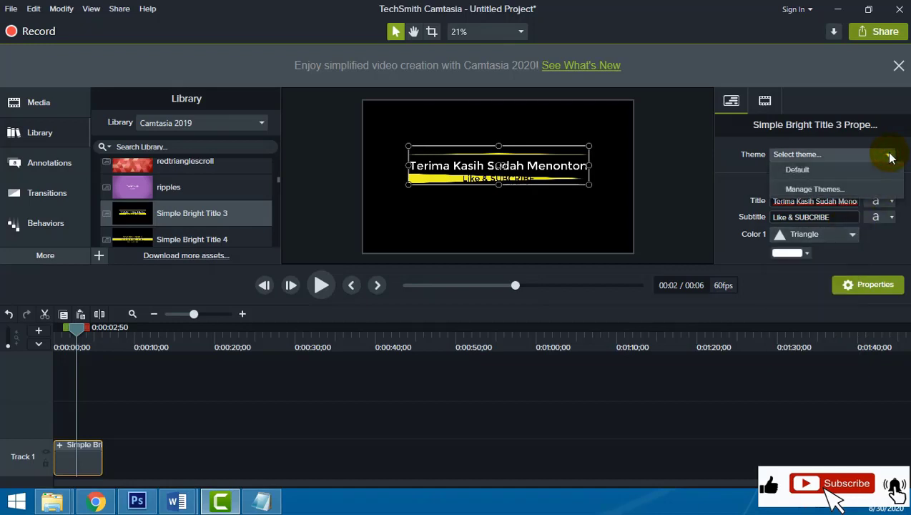
click(799, 169)
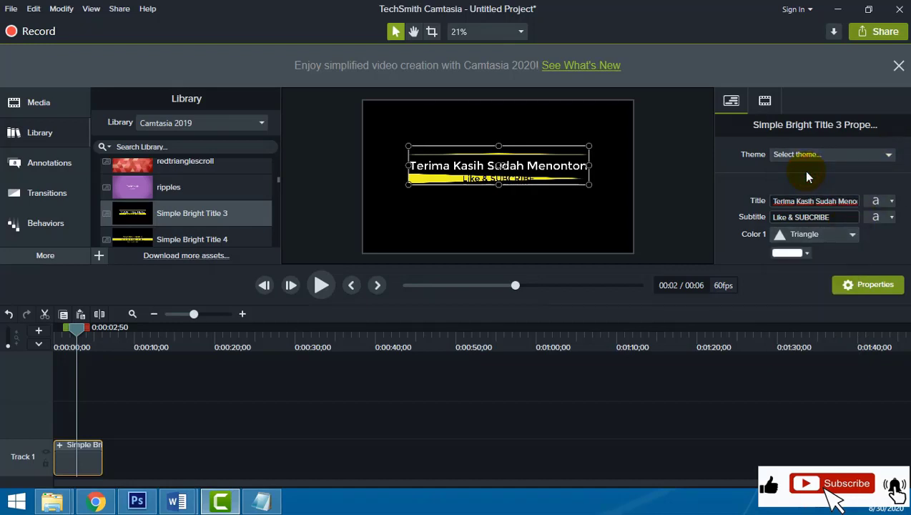
In the Theme Manager, set the Default theme's Background 1 to orange (#F7AC08) and use Background 1 as the annotation background
click(867, 161)
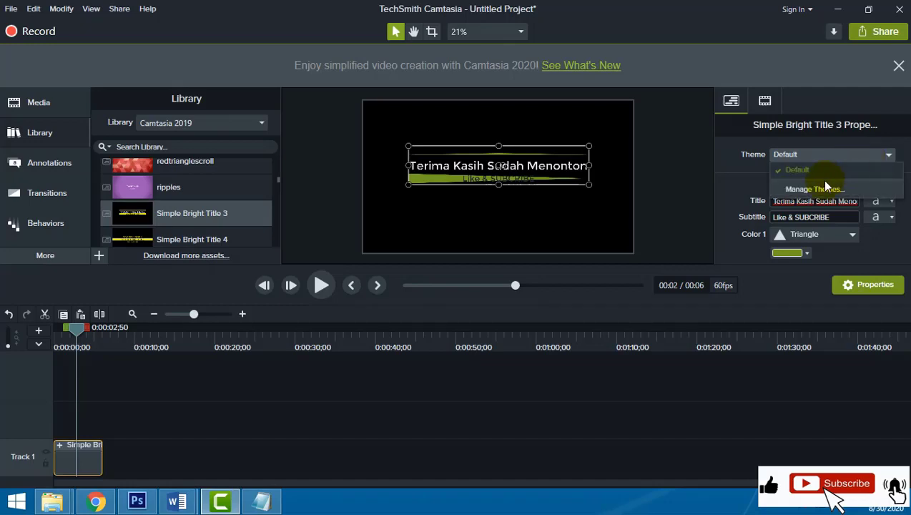
click(816, 190)
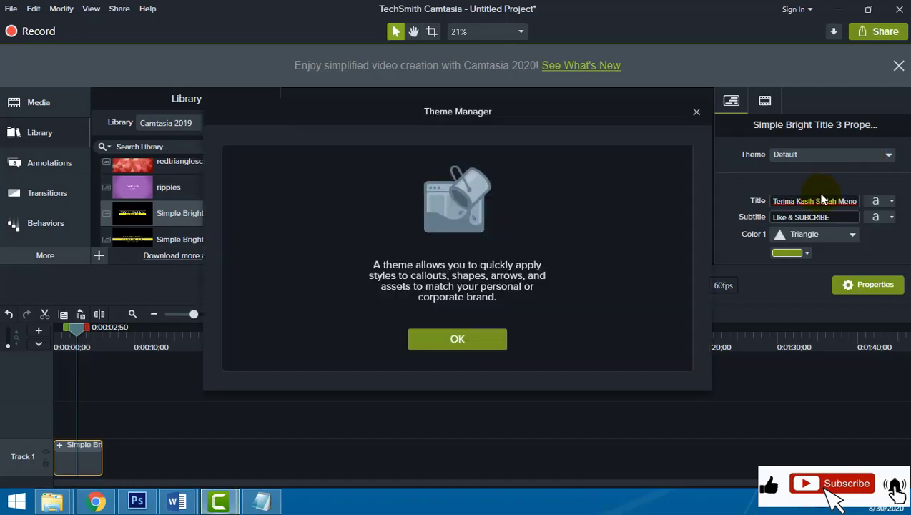
click(450, 338)
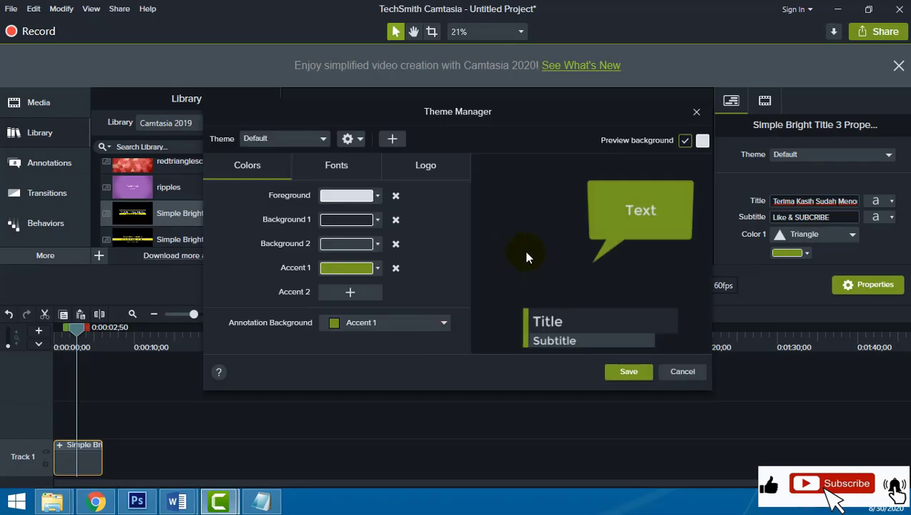
click(441, 325)
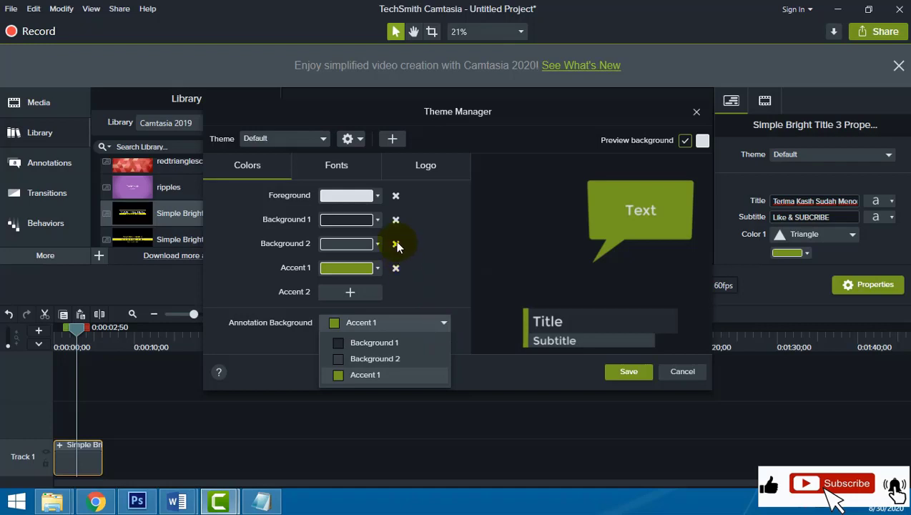
click(378, 222)
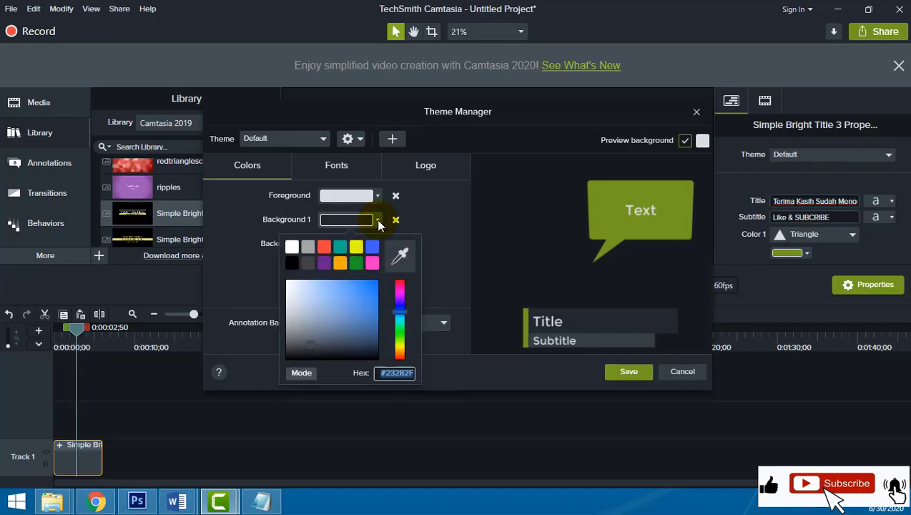
click(341, 262)
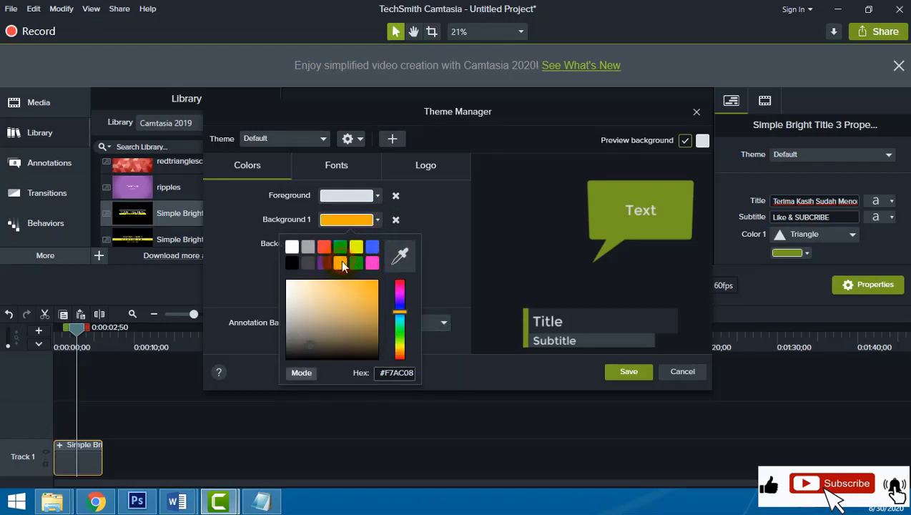
click(426, 323)
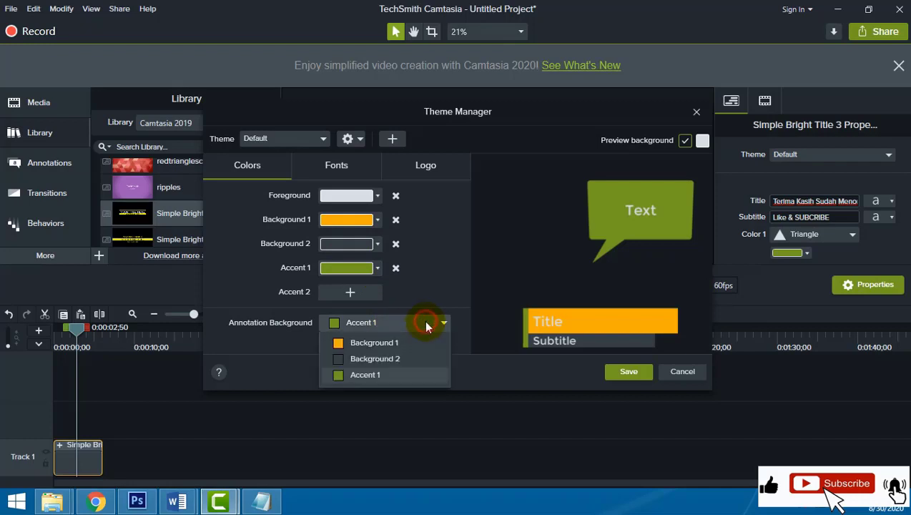
click(379, 343)
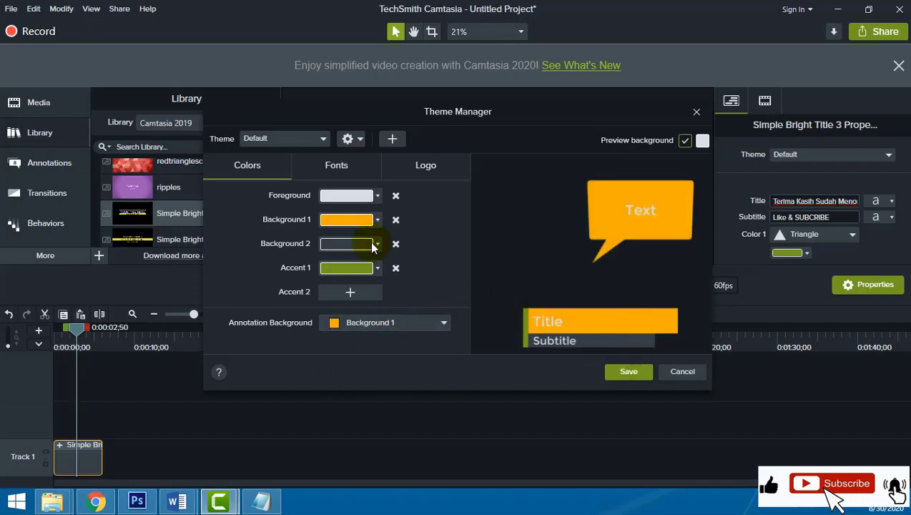
Add the "subcribe okkk" image from the Documents folder as the Default theme's logo and save the theme
click(347, 173)
click(390, 197)
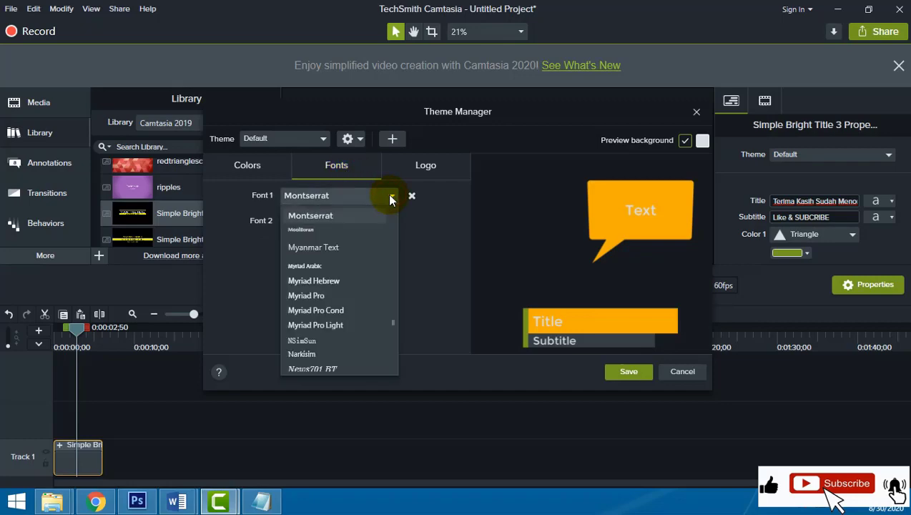
click(390, 197)
click(432, 166)
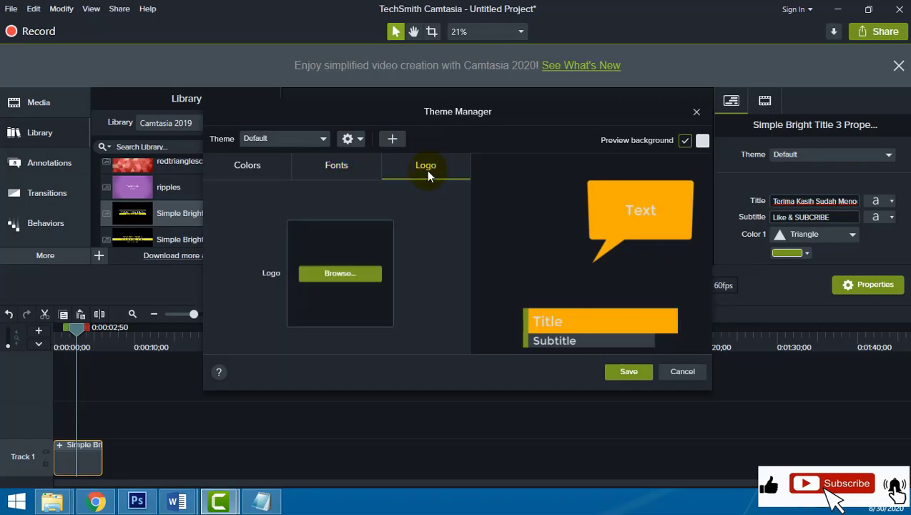
click(352, 277)
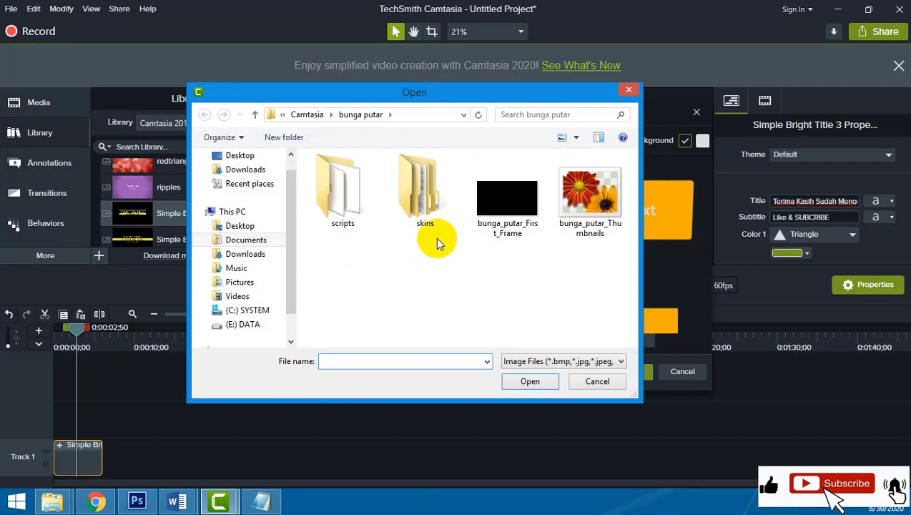
scroll(277, 286, down, 1)
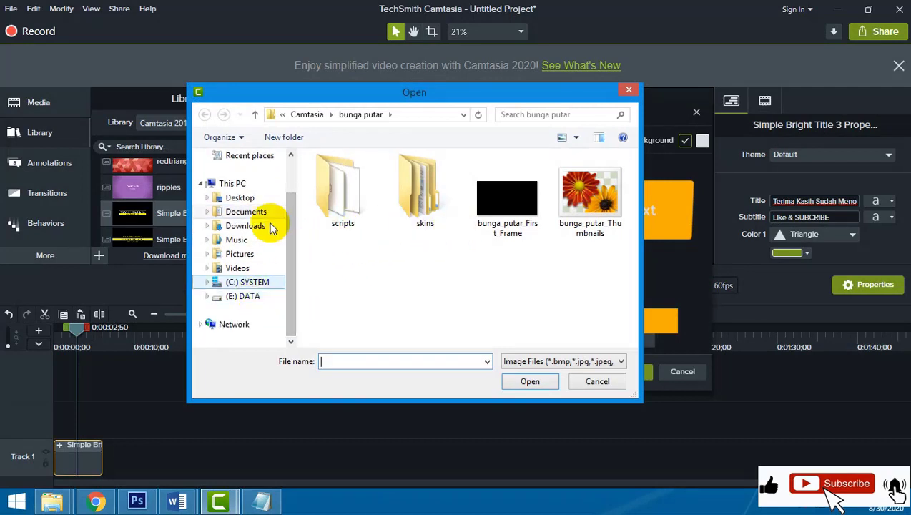
drag(292, 203, 297, 147)
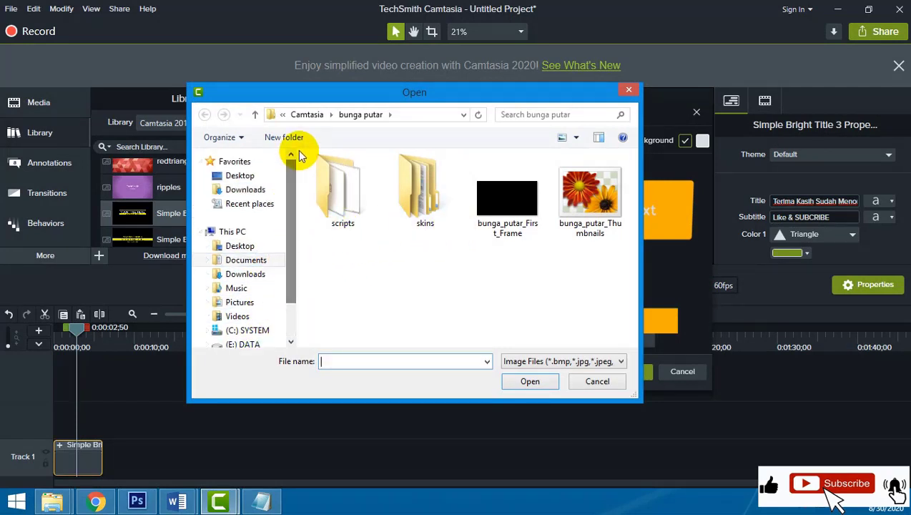
click(243, 260)
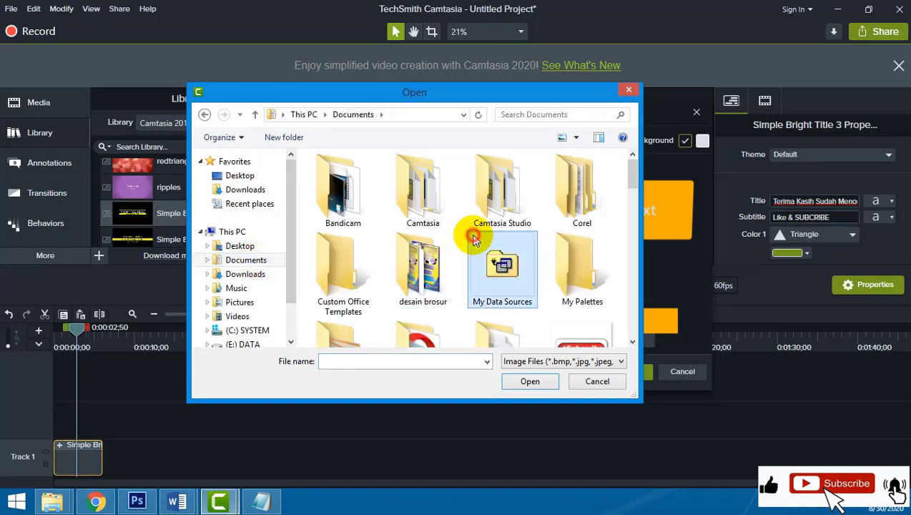
scroll(489, 254, down, 10)
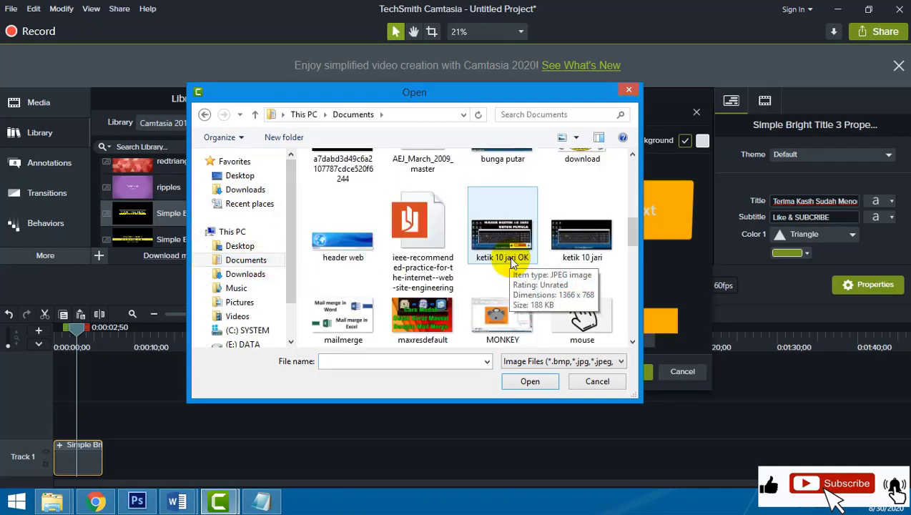
scroll(415, 263, down, 4)
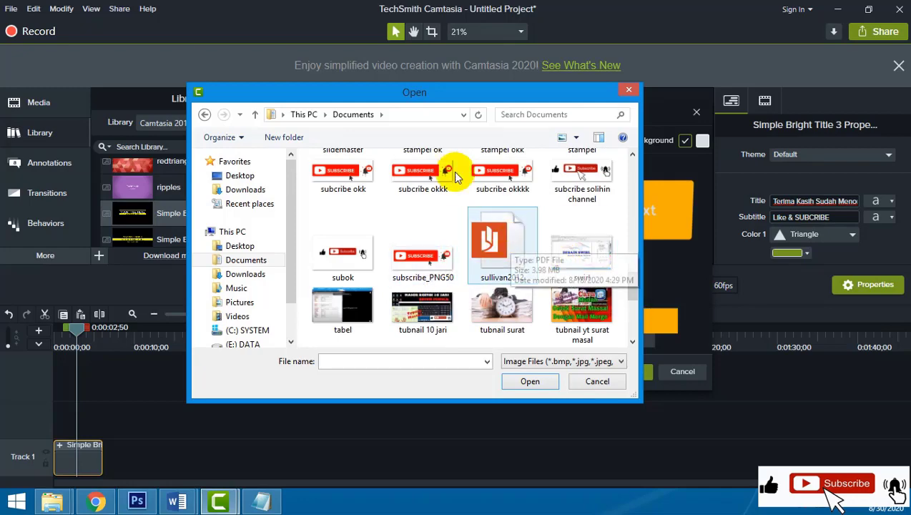
click(422, 175)
click(532, 380)
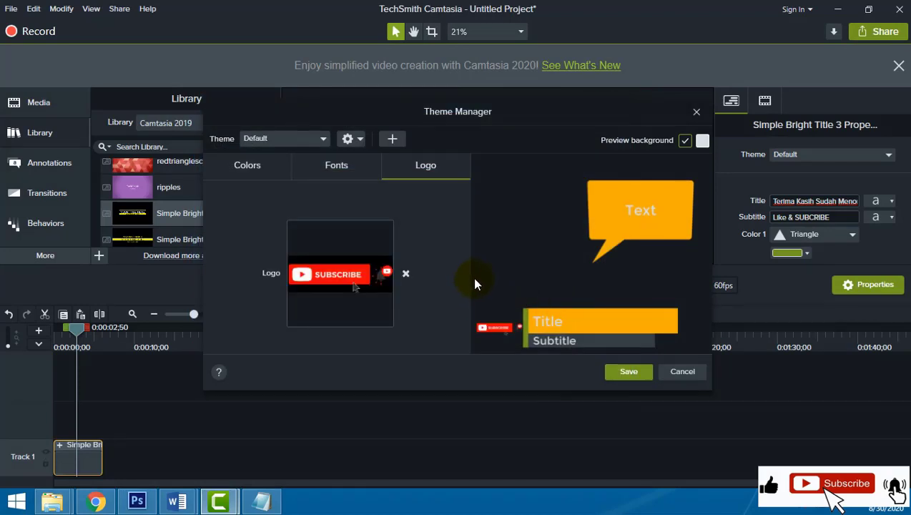
click(629, 372)
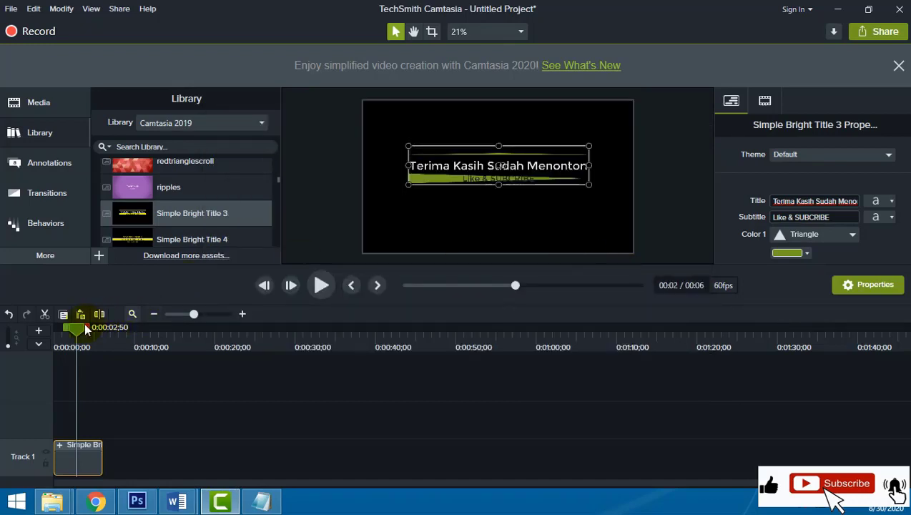
Play the title clip from its beginning, then park the playhead at 0:00:05;09
drag(83, 327, 52, 333)
click(319, 286)
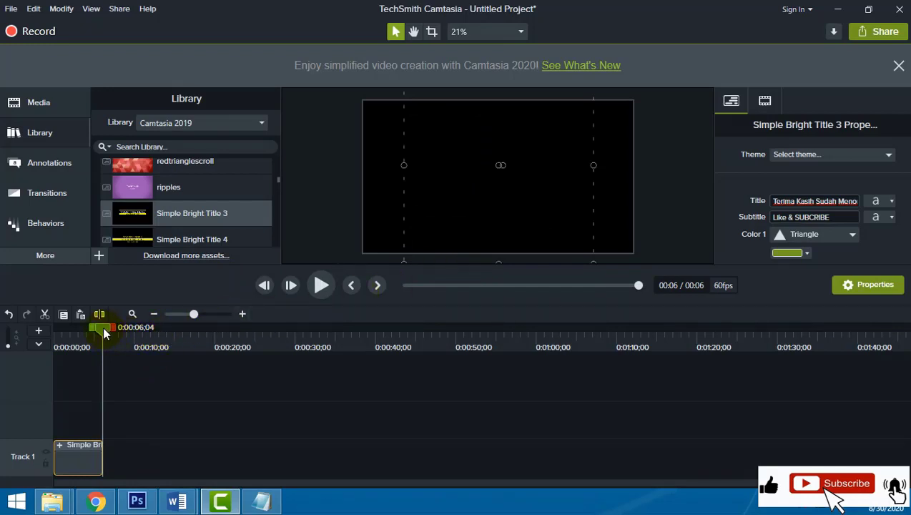
drag(102, 327, 101, 341)
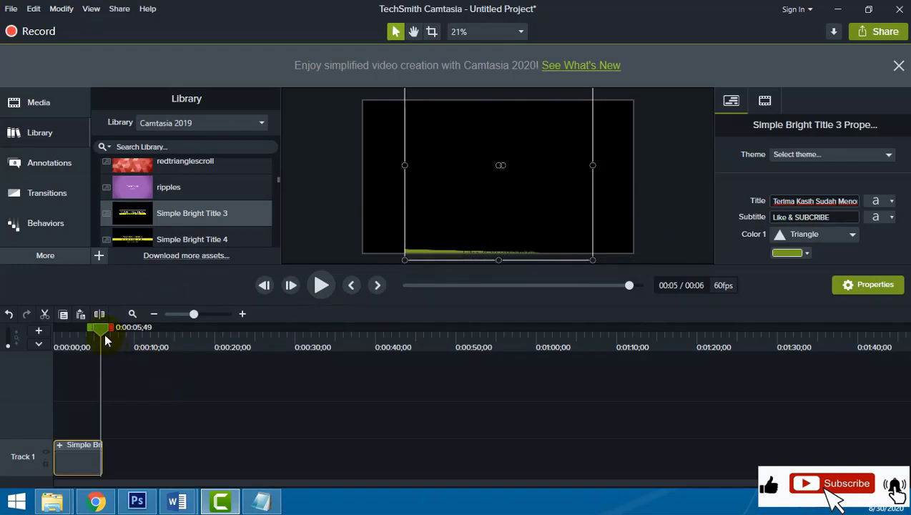
drag(101, 334, 96, 329)
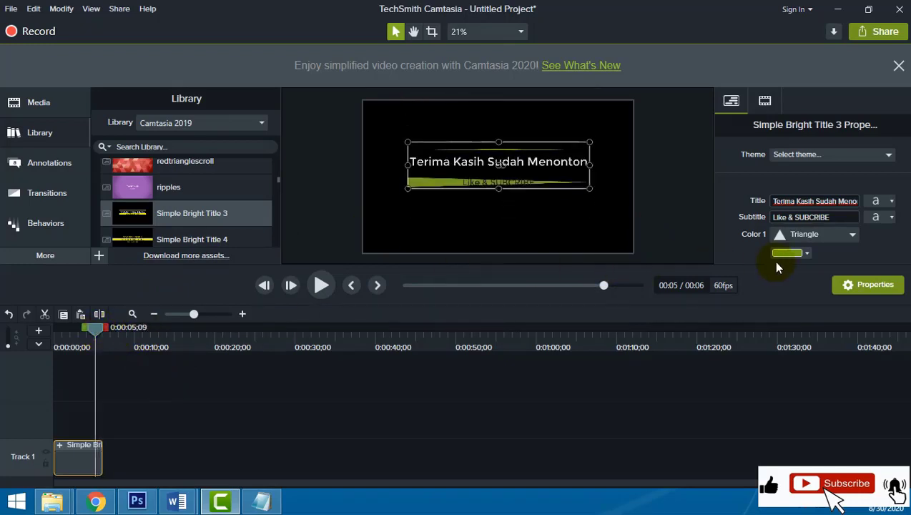
Reapply the edited Default theme to the title clip
click(805, 253)
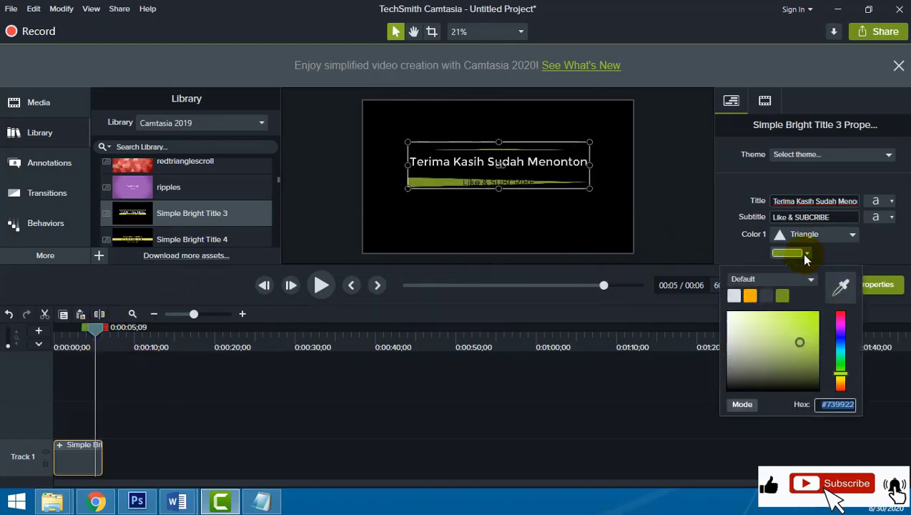
click(807, 256)
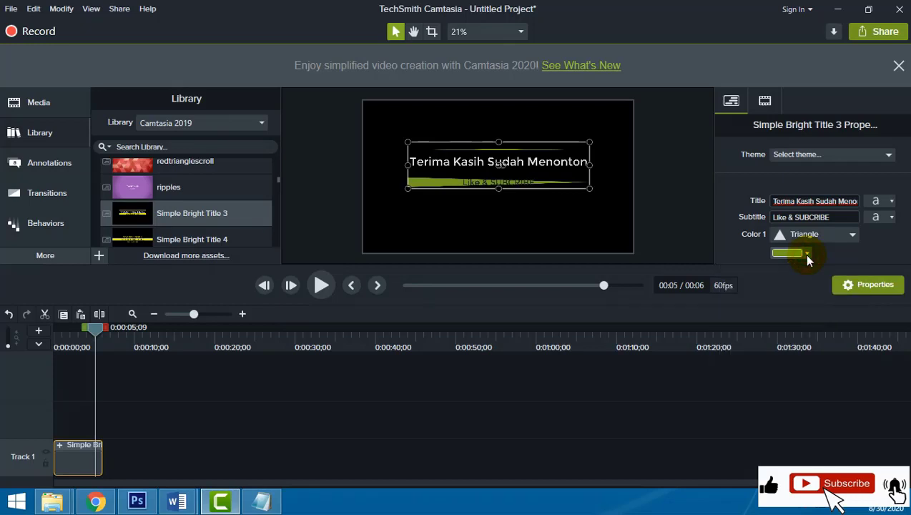
click(887, 154)
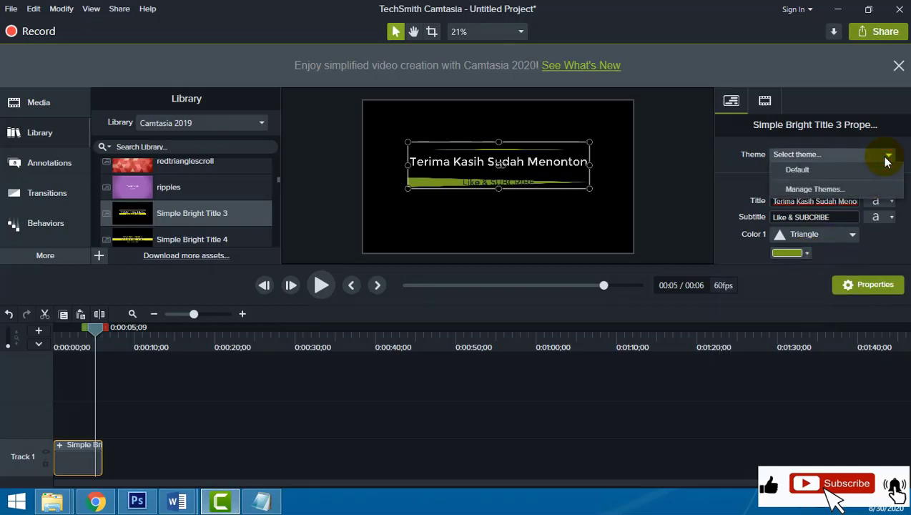
click(811, 172)
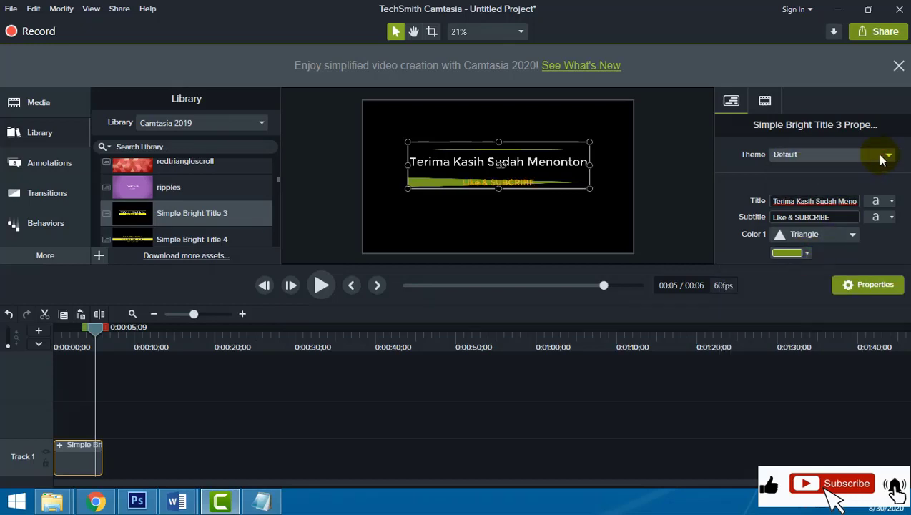
click(875, 155)
click(810, 170)
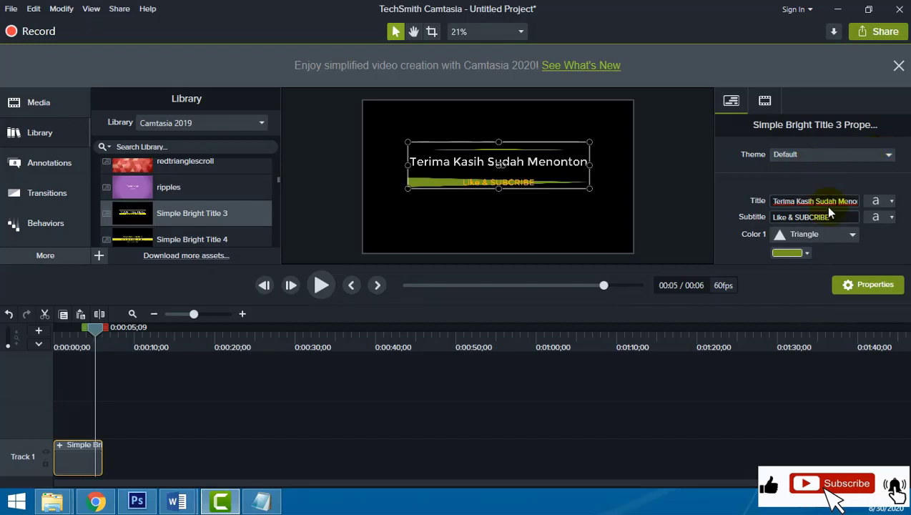
Set the shape of the title's Color 1 bars to Rectangle
click(808, 253)
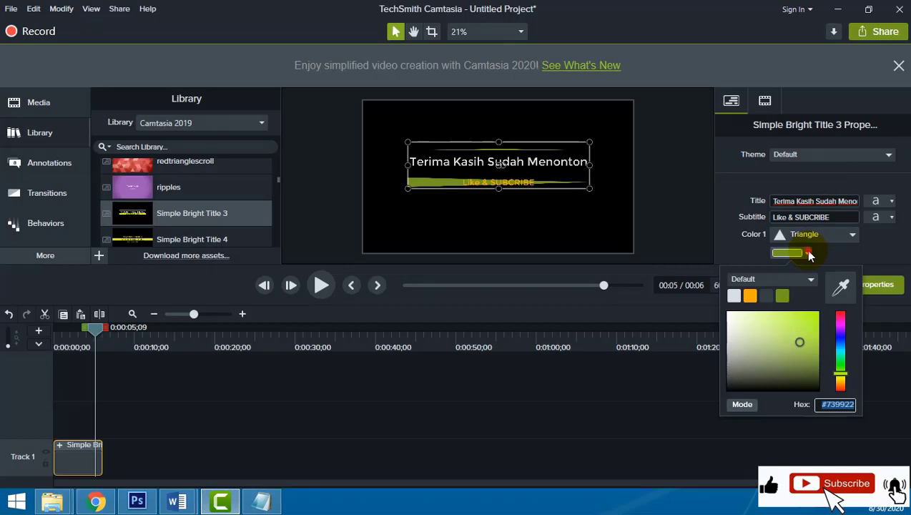
click(809, 255)
click(848, 236)
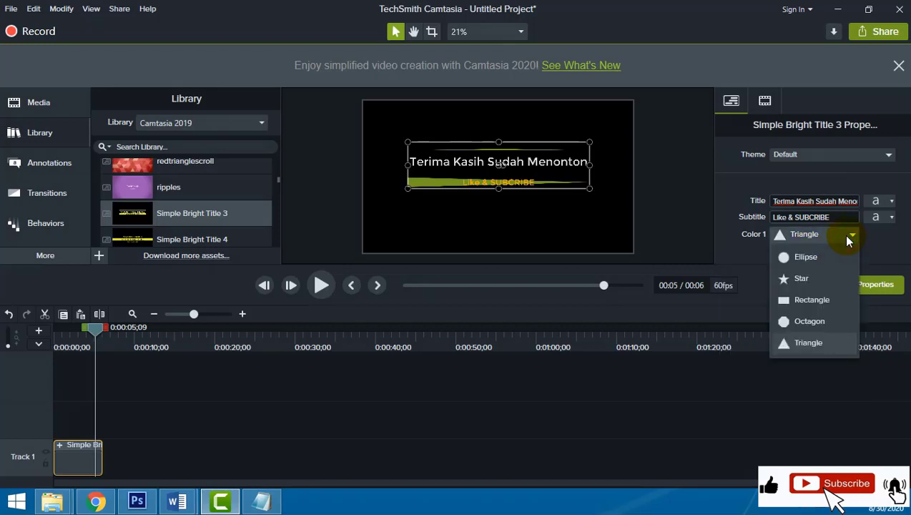
click(795, 299)
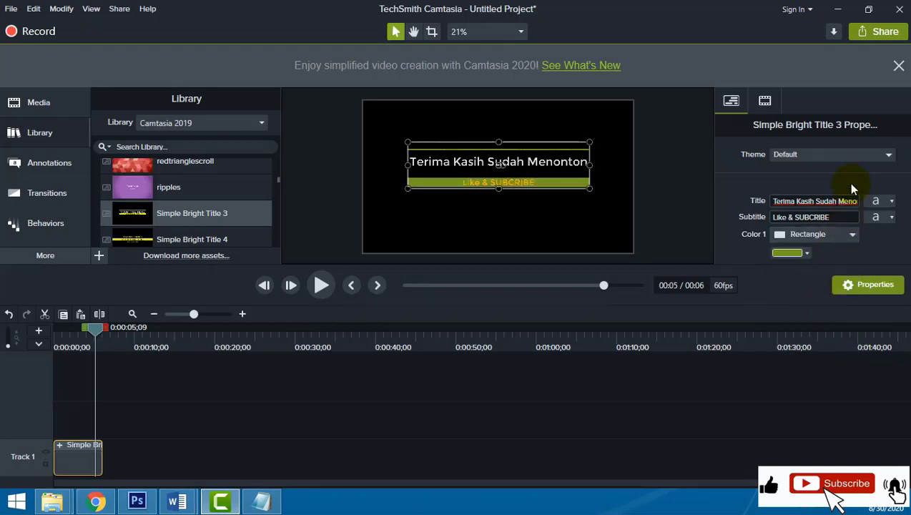
Change the Default theme's Background 1 colour to near-black #130E03 and save the theme
click(888, 155)
click(809, 189)
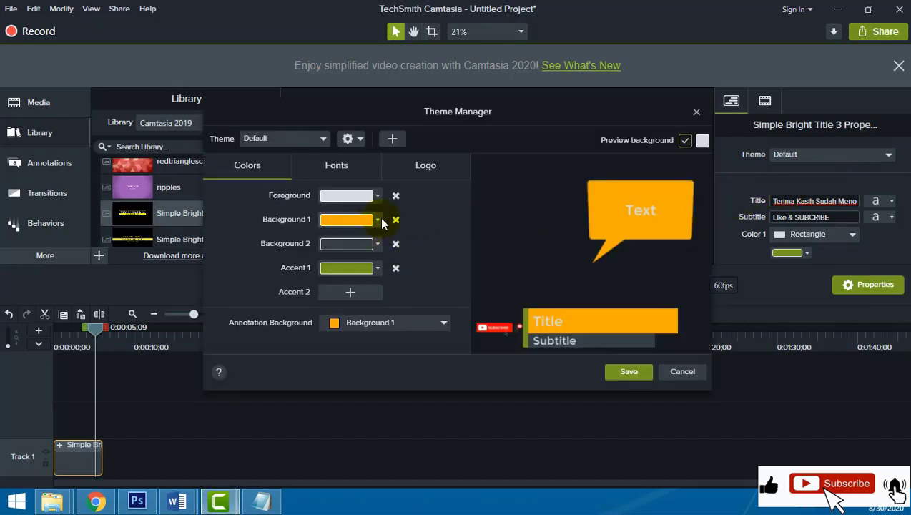
click(377, 220)
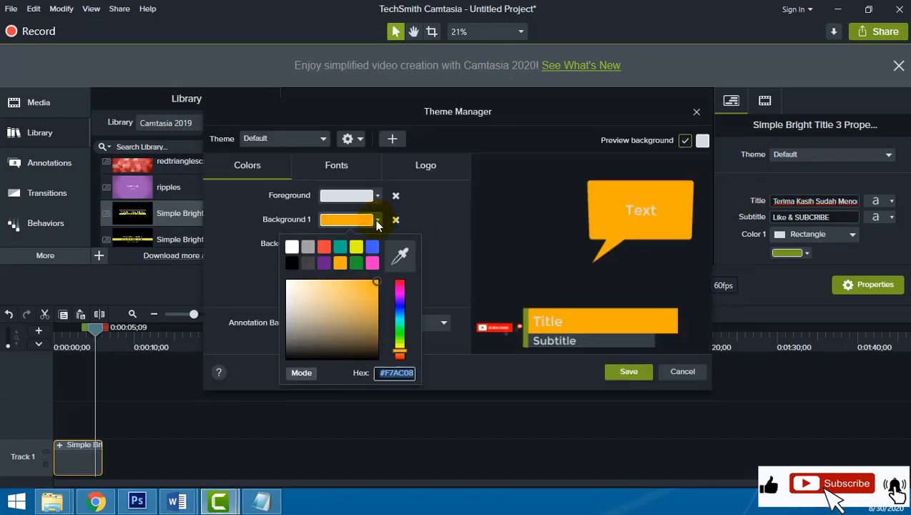
click(363, 354)
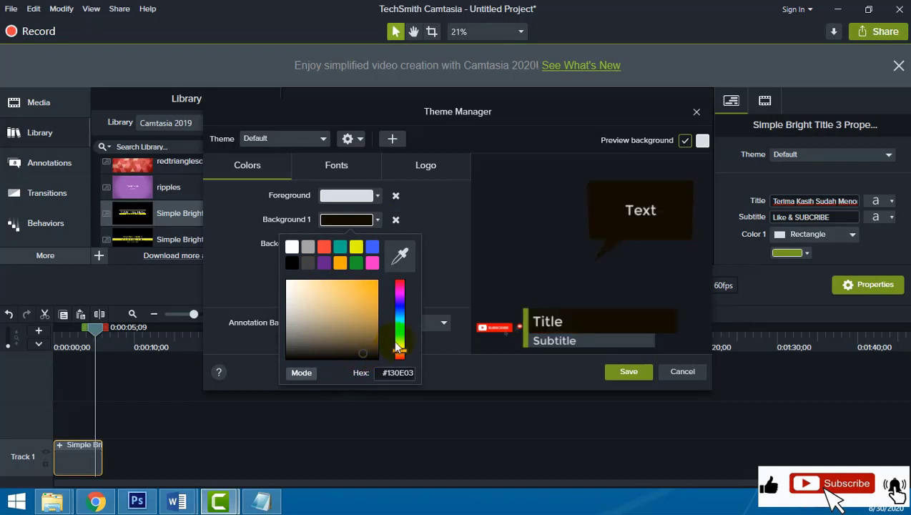
click(640, 376)
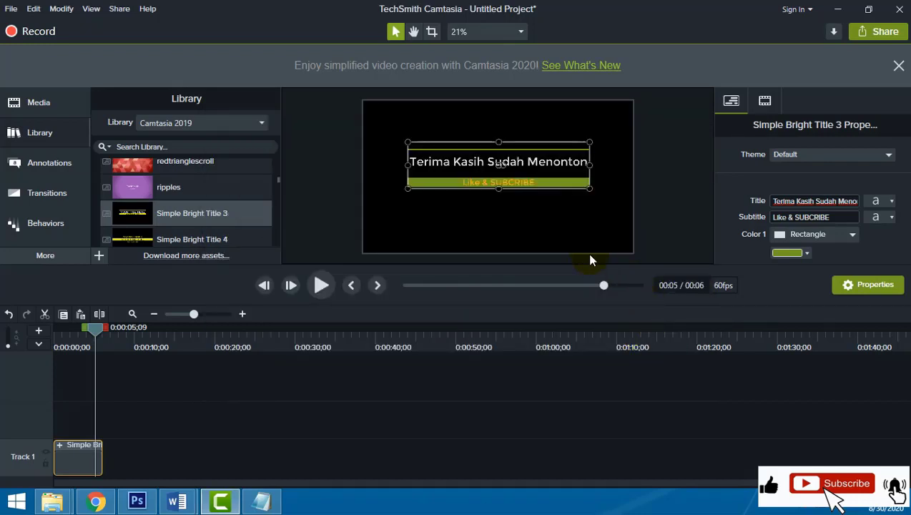
Set the title's Color 1 to yellow #F4DD17
click(807, 253)
drag(841, 379, 841, 382)
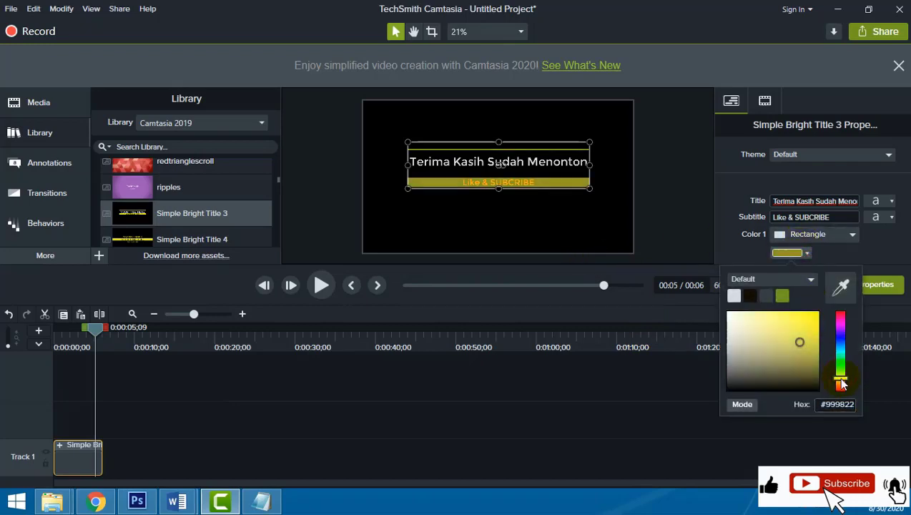
drag(800, 336, 813, 317)
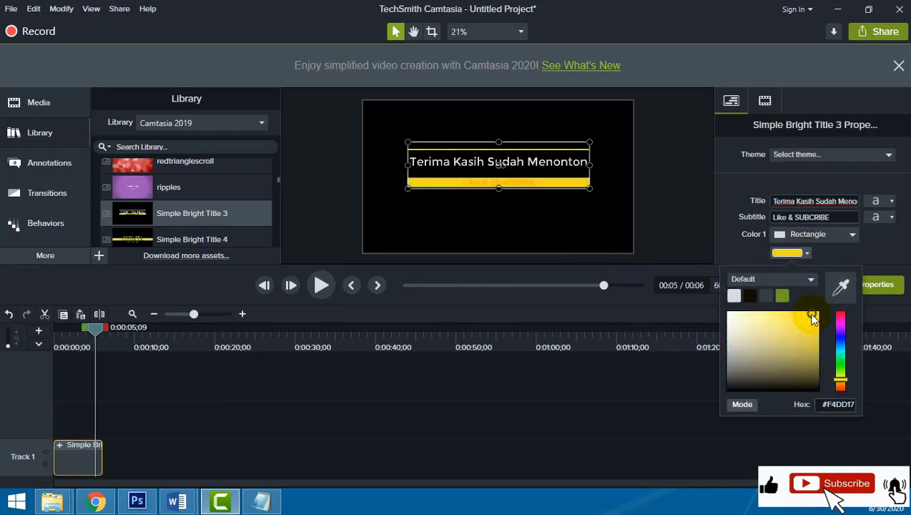
click(834, 219)
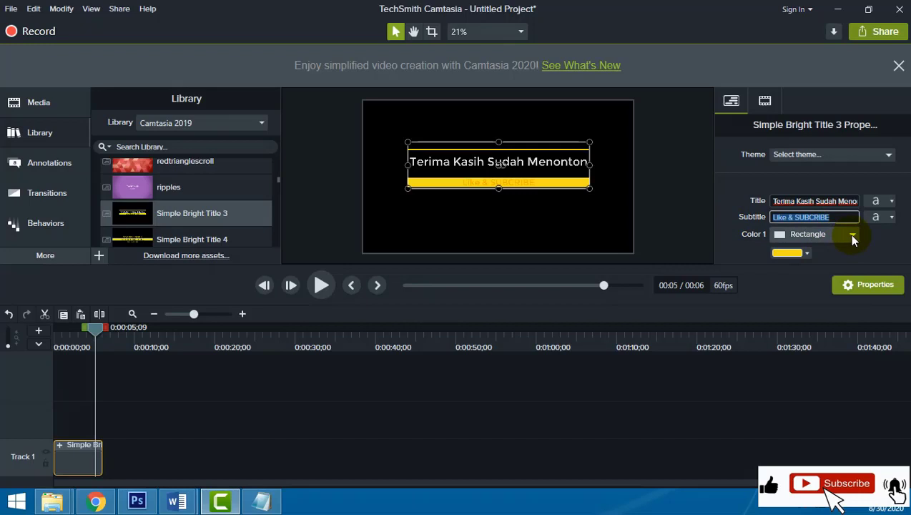
click(852, 237)
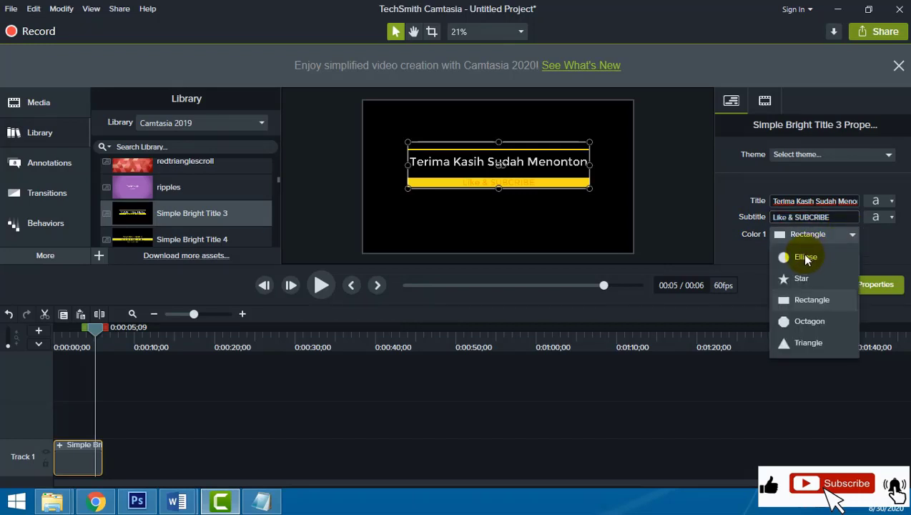
click(835, 220)
click(892, 219)
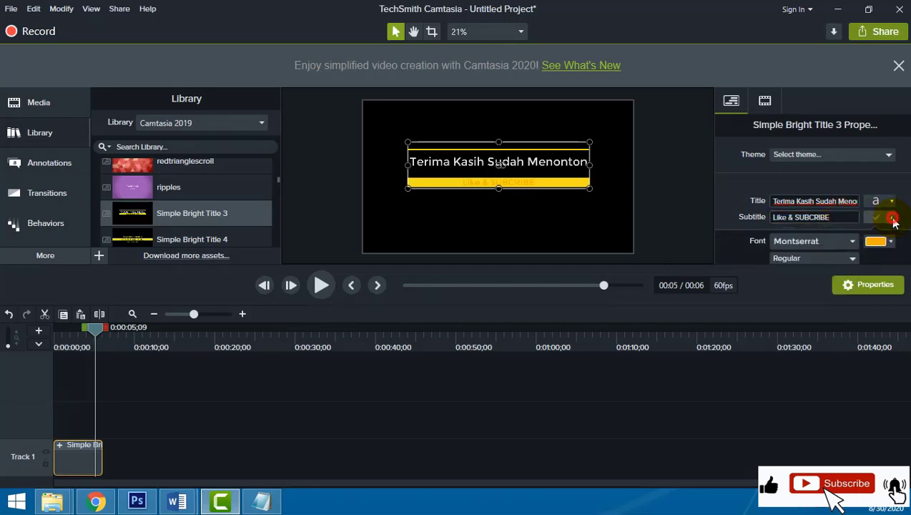
click(892, 220)
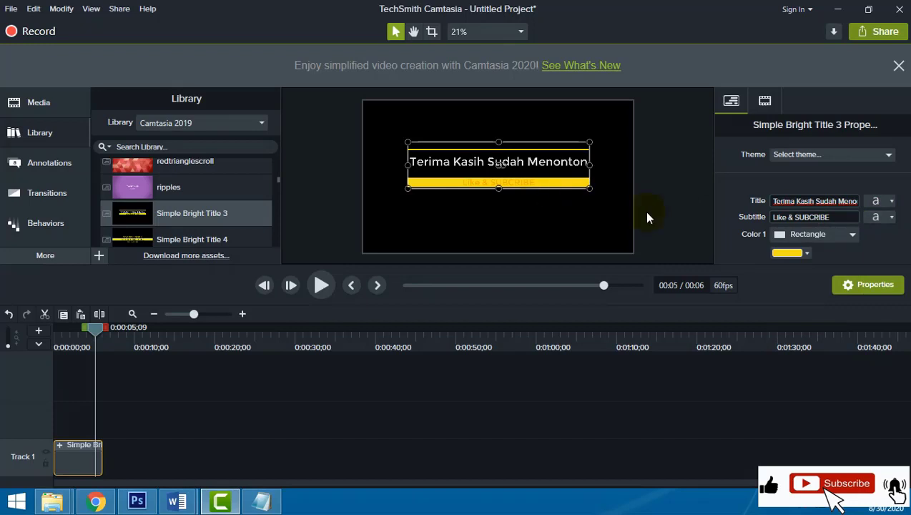
Try the Default theme's light swatch on the title's Color 1, and settle on the green accent #739922
click(799, 256)
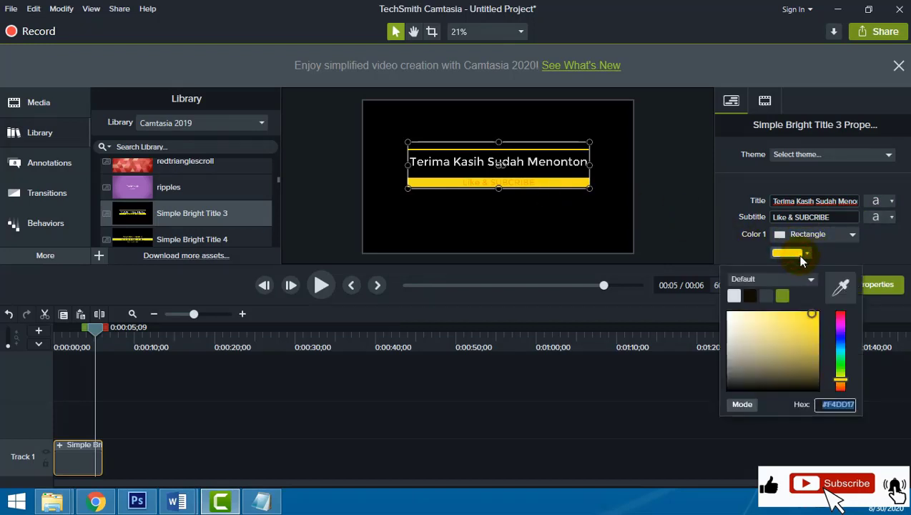
click(734, 295)
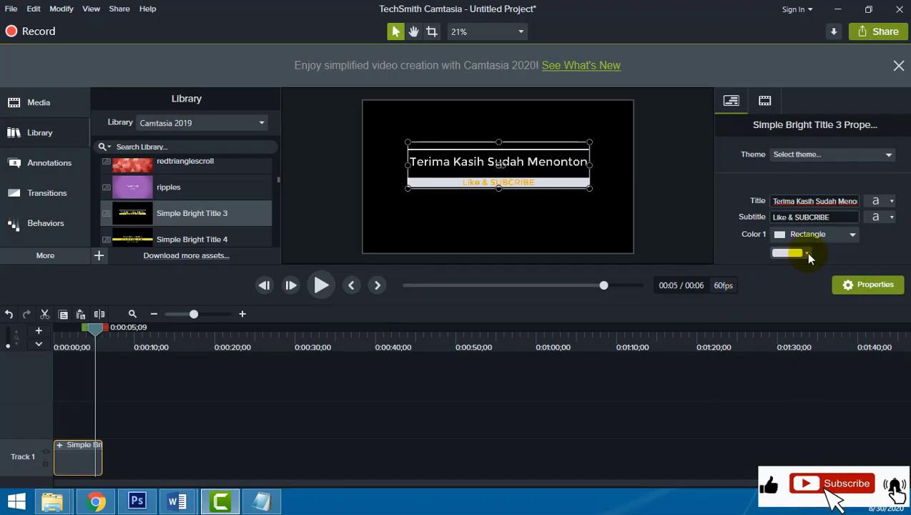
click(806, 254)
click(755, 294)
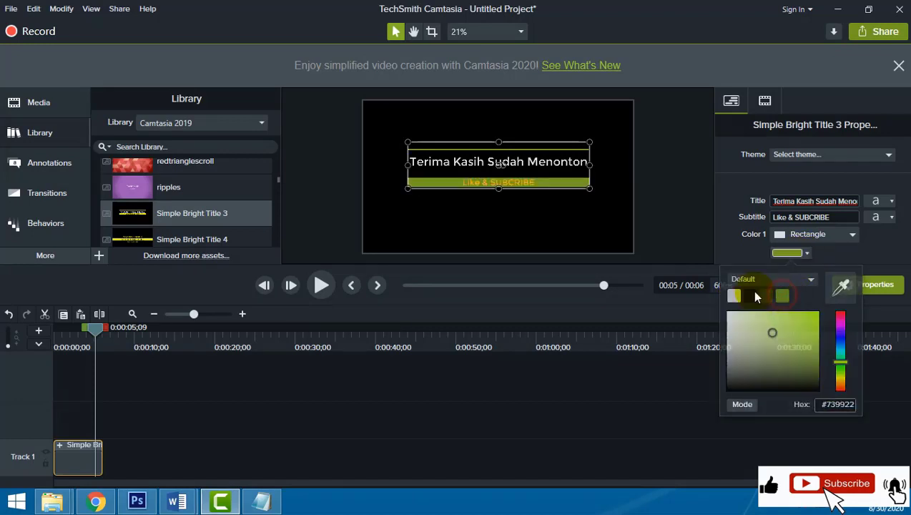
click(597, 239)
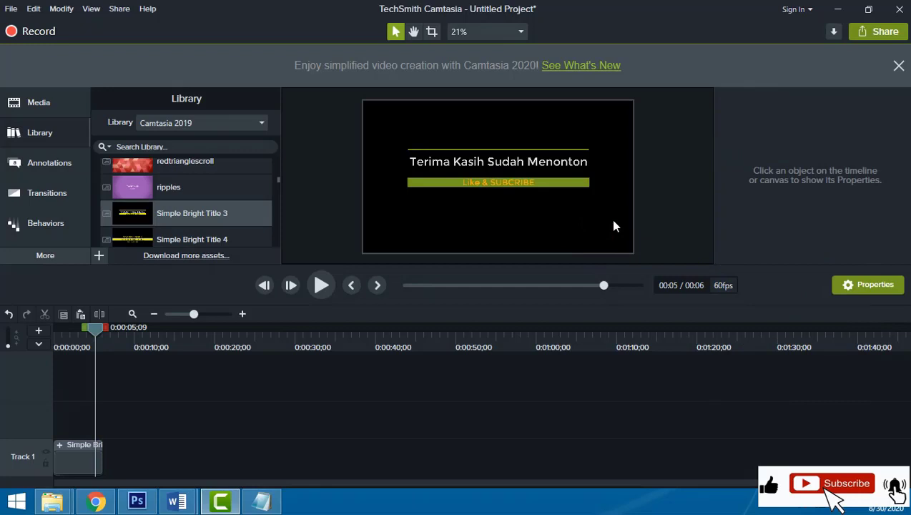
Park the playhead at 0:00:05;54 and import the image subcribe okkkk.png from the Documents folder
drag(95, 328, 103, 333)
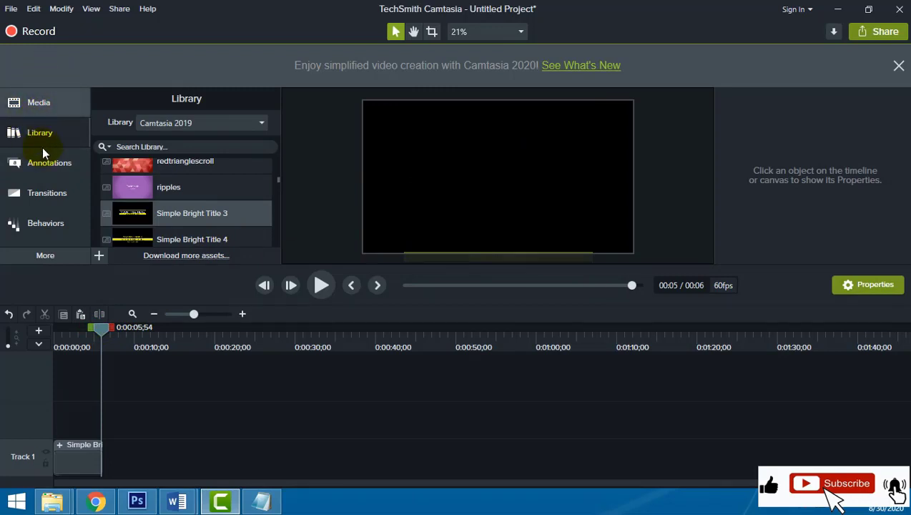
click(11, 10)
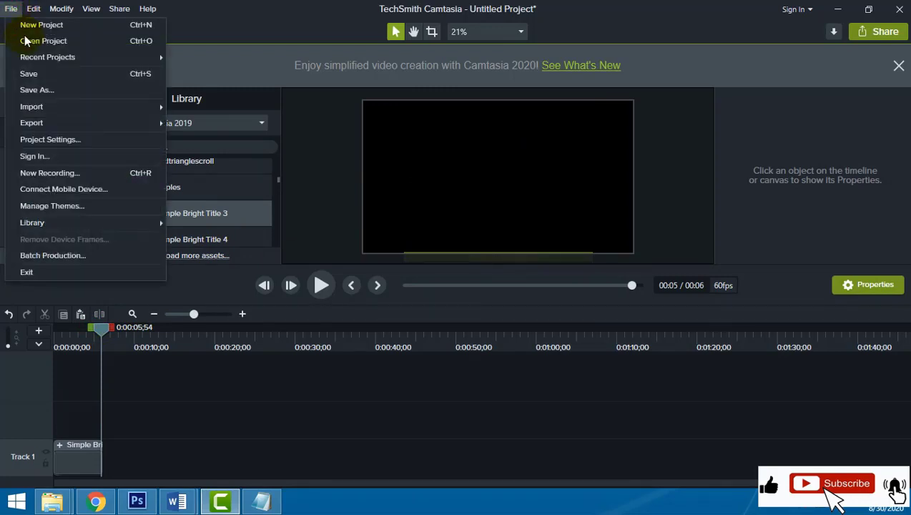
mouse_move(41, 106)
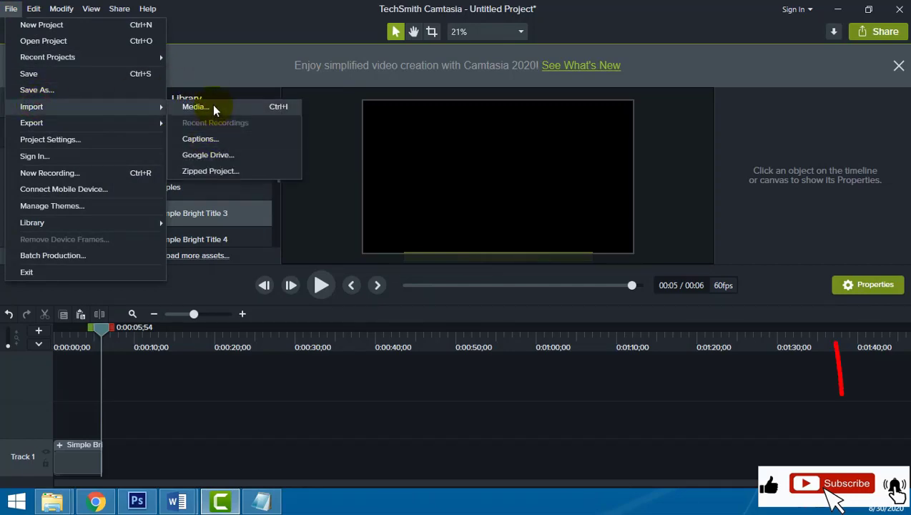
click(213, 106)
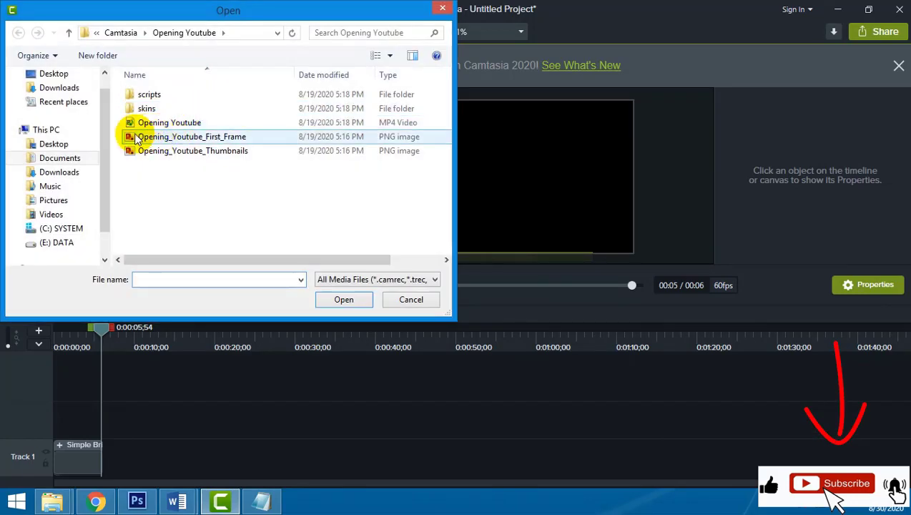
click(59, 157)
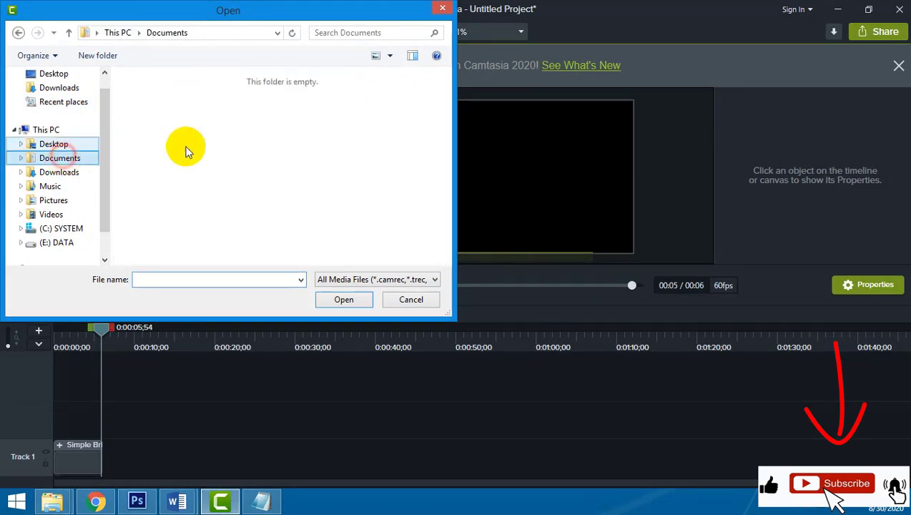
scroll(236, 182, down, 5)
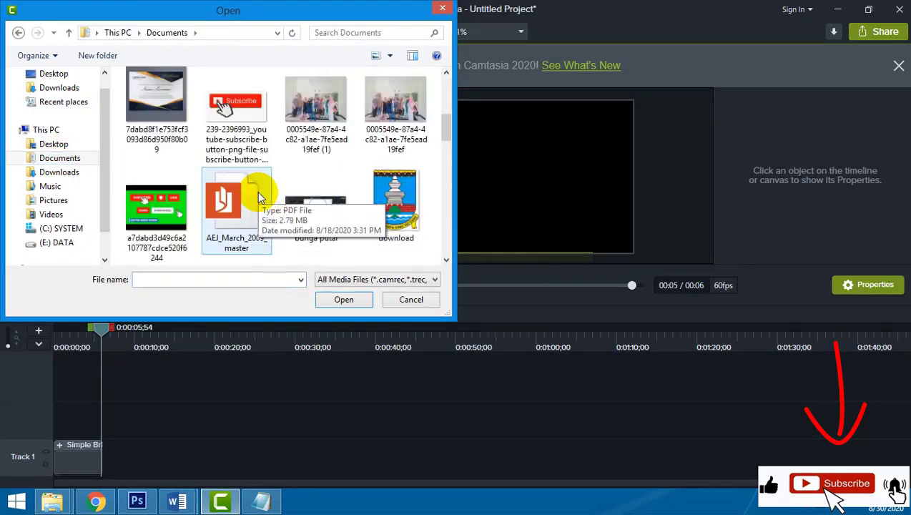
scroll(276, 193, down, 8)
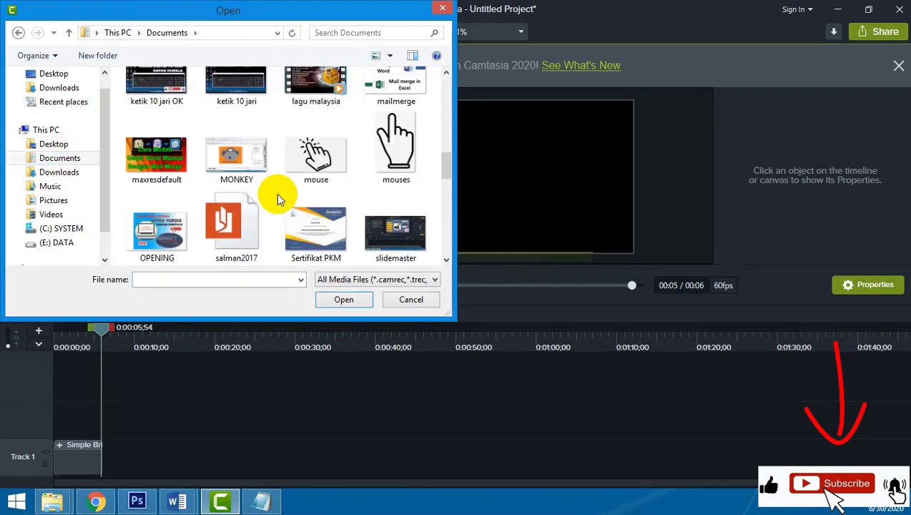
scroll(276, 193, down, 5)
click(236, 154)
click(358, 300)
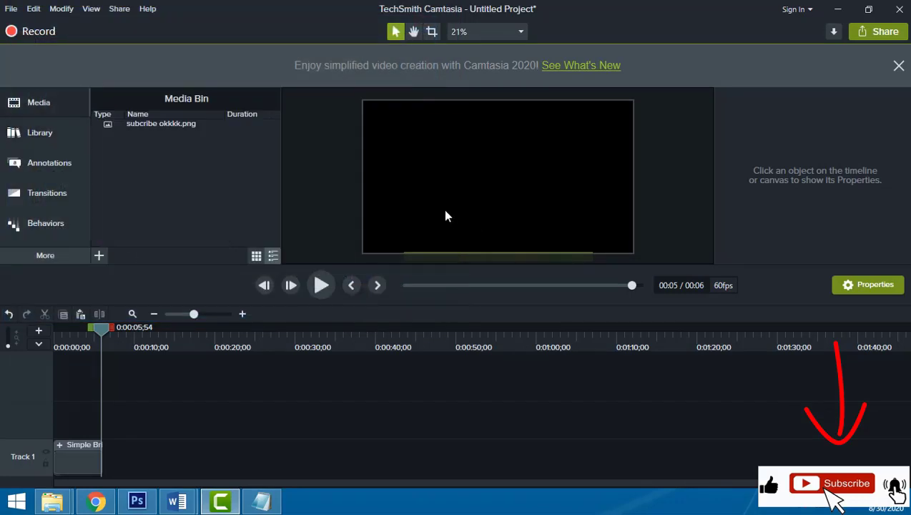
Add the subscribe image to the timeline at the playhead, then enlarge and position it at about X 26.4, Y 58.8 on the canvas
right_click(164, 124)
click(208, 139)
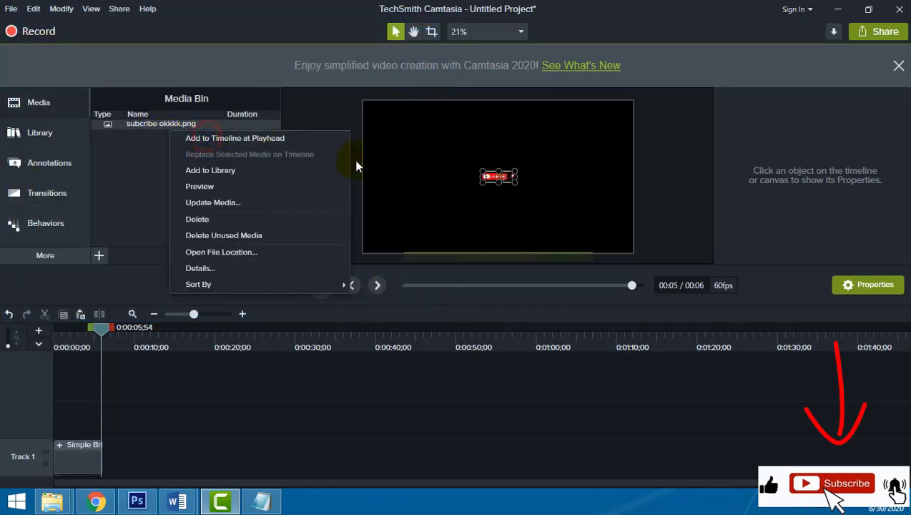
drag(514, 172, 634, 129)
drag(577, 154, 518, 166)
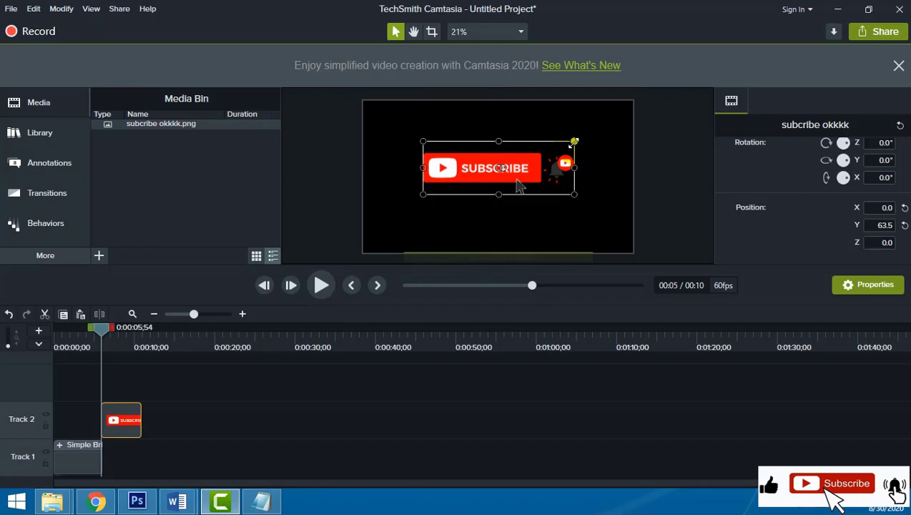
drag(573, 146, 603, 133)
drag(533, 166, 522, 169)
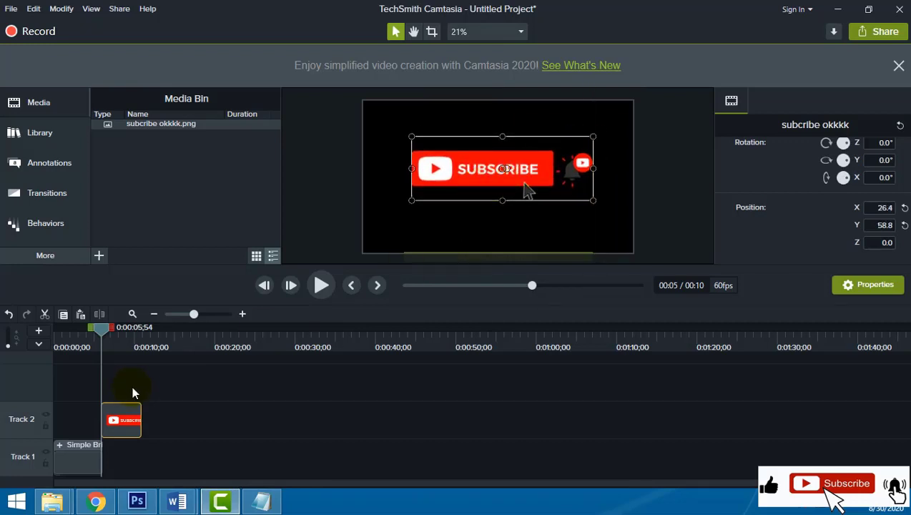
Return the playhead to 0:00:00;00 and show the Camtasia 2019 library assets
drag(105, 332, 49, 356)
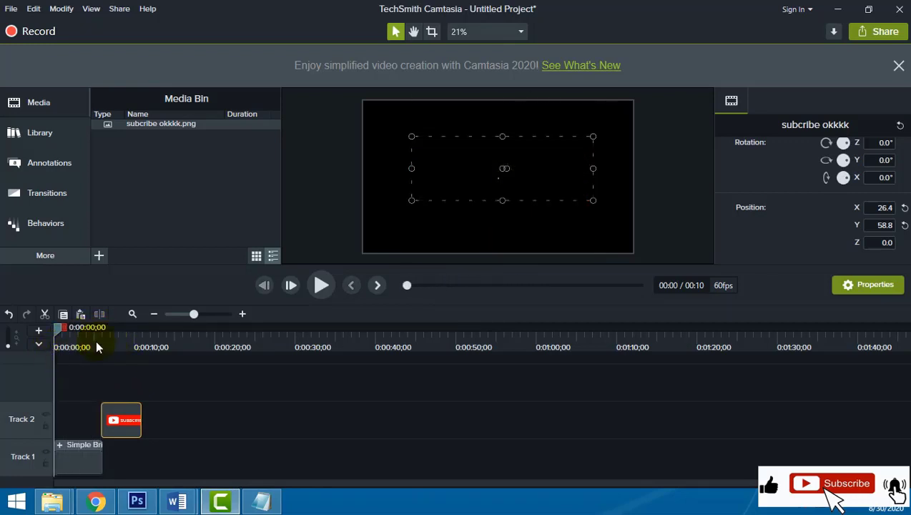
click(43, 136)
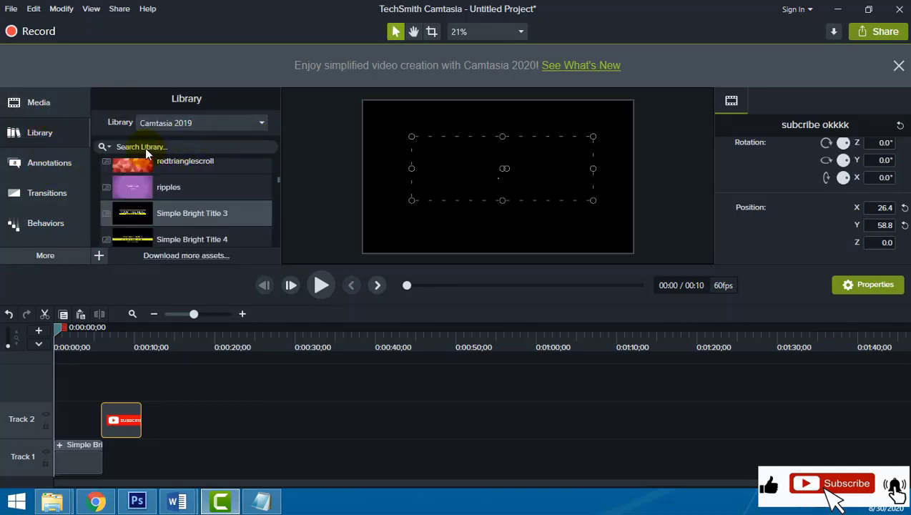
click(103, 147)
click(104, 147)
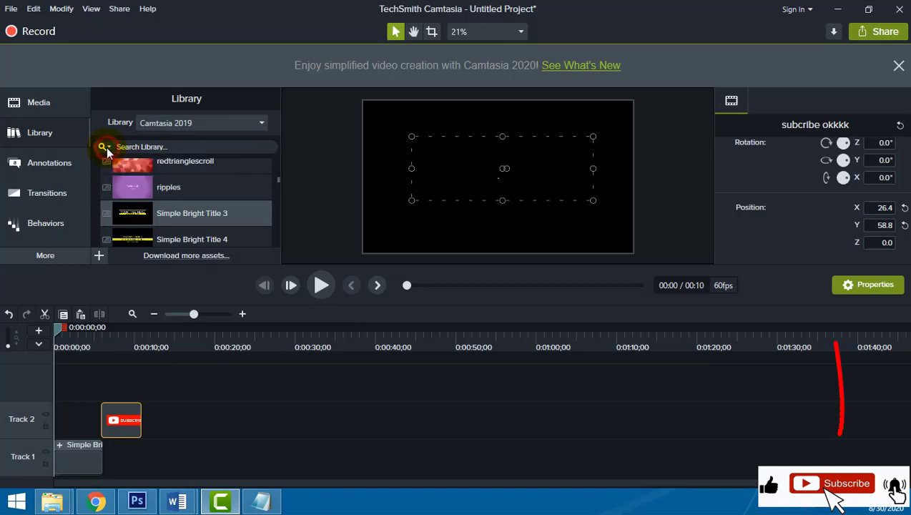
click(105, 148)
click(161, 161)
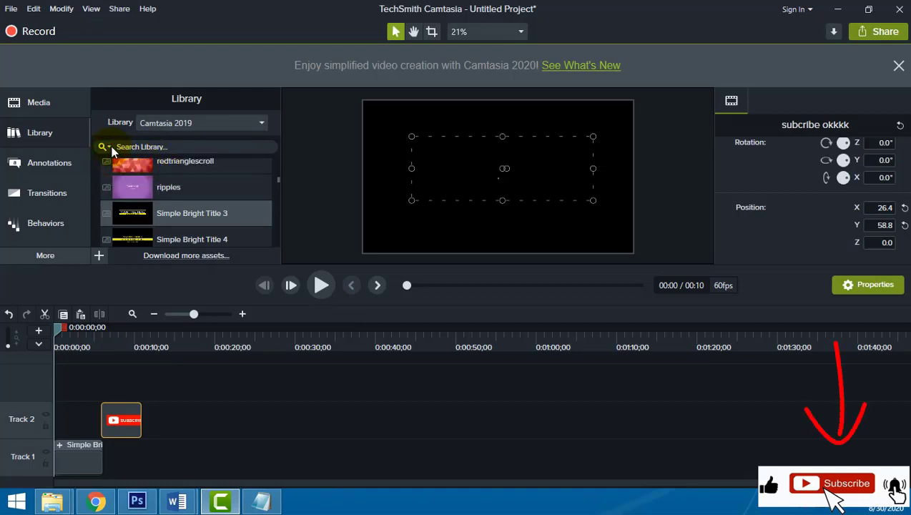
click(189, 122)
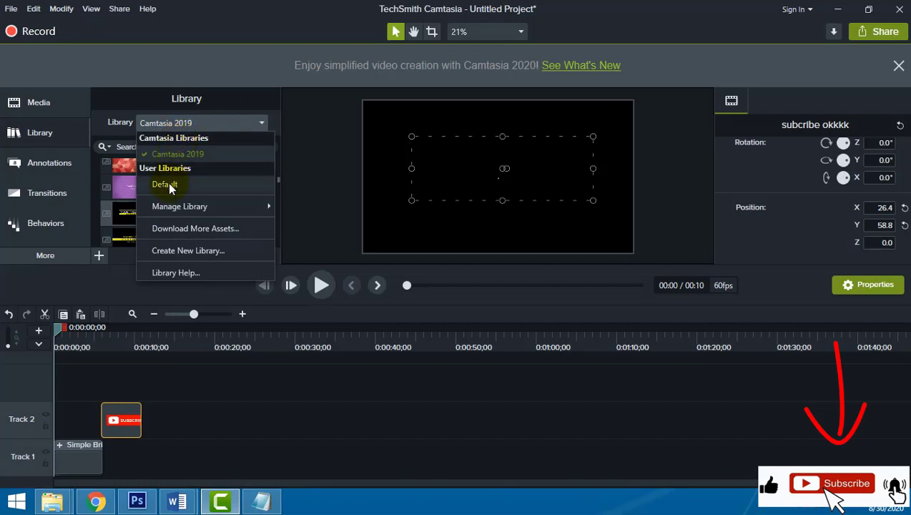
click(184, 211)
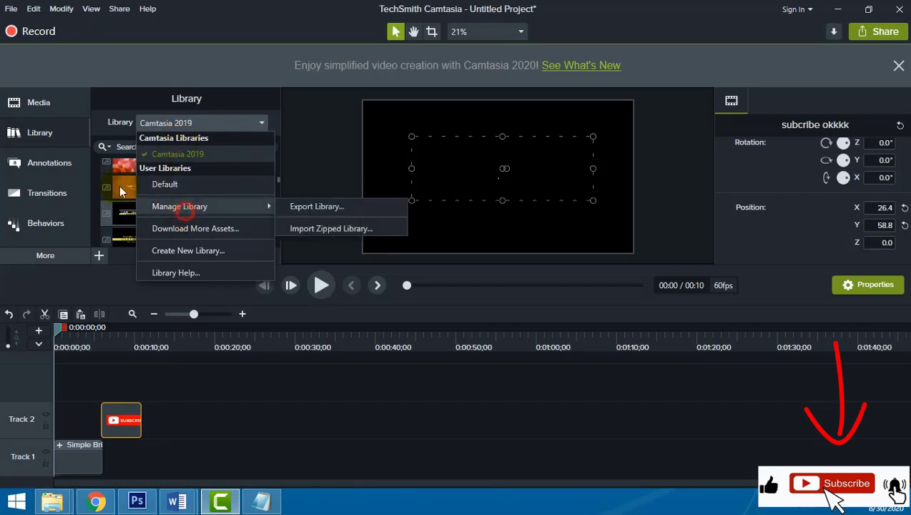
click(109, 155)
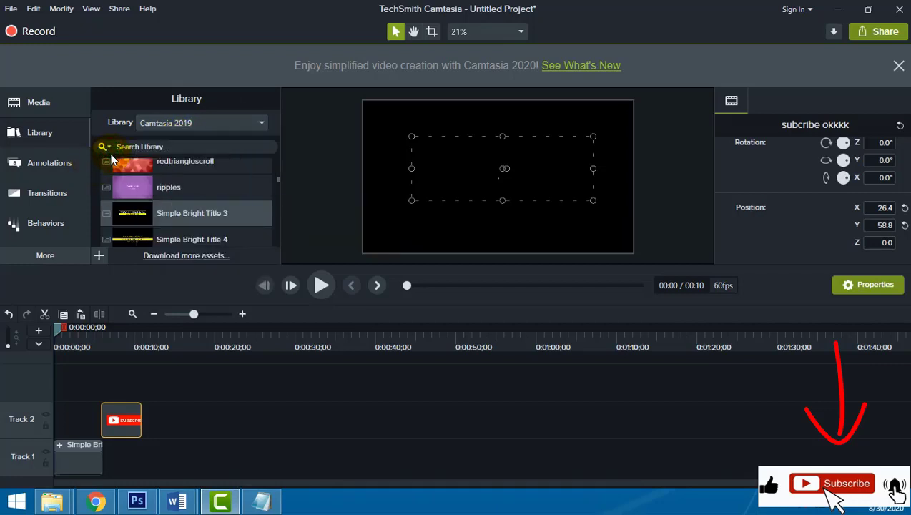
Find technicolordreams among the library's Music Tracks and listen to its preview
scroll(147, 185, down, 10)
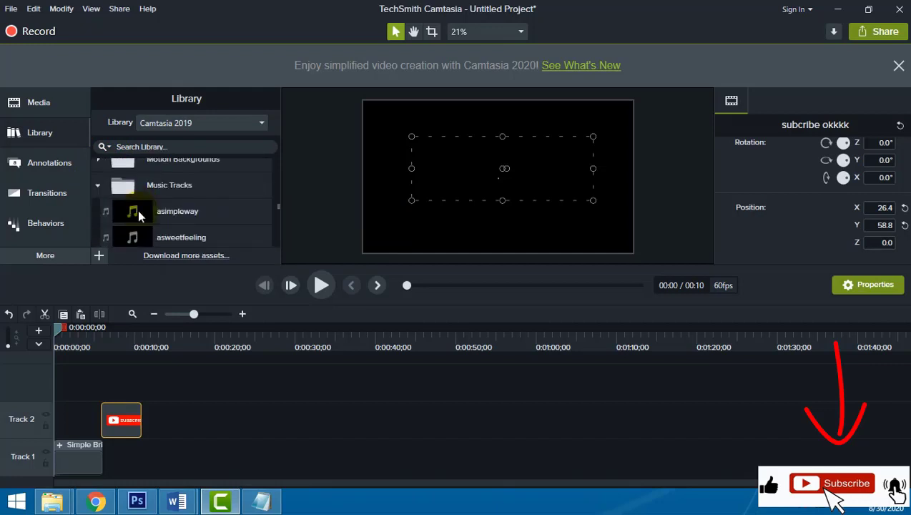
scroll(171, 202, down, 3)
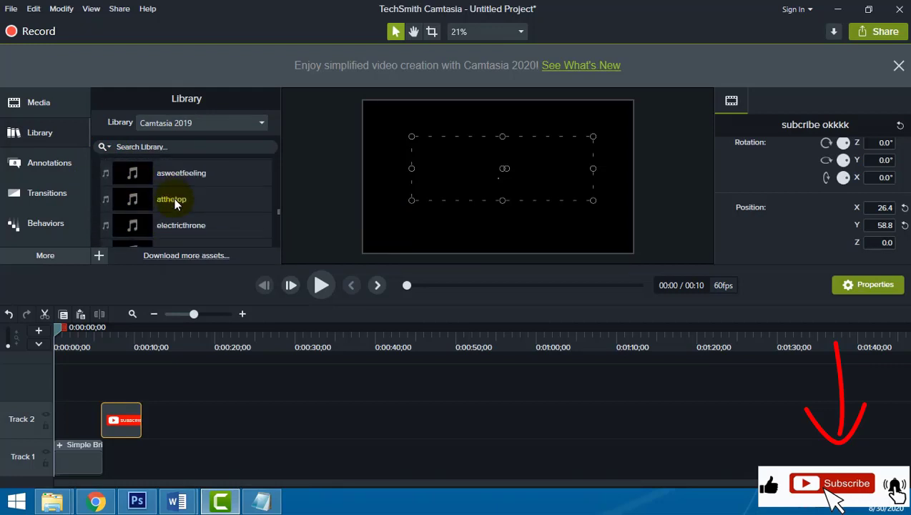
scroll(175, 204, down, 10)
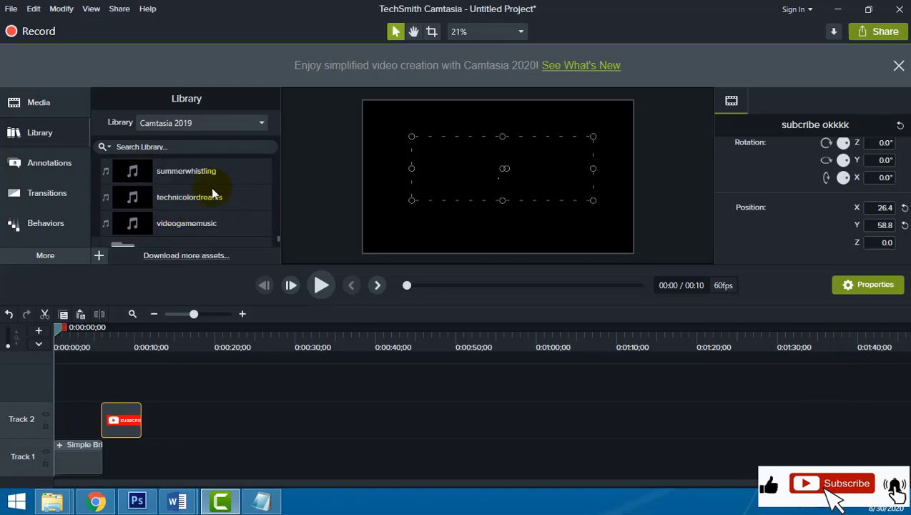
click(137, 201)
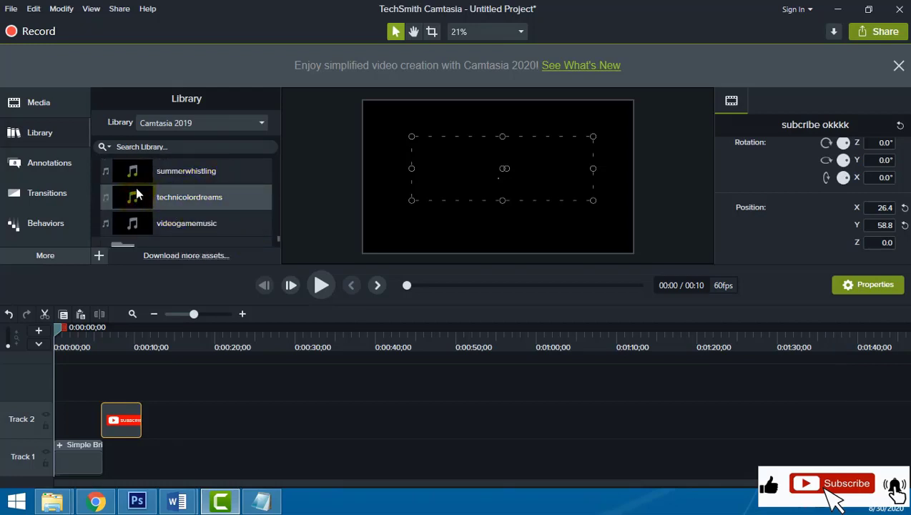
double_click(137, 193)
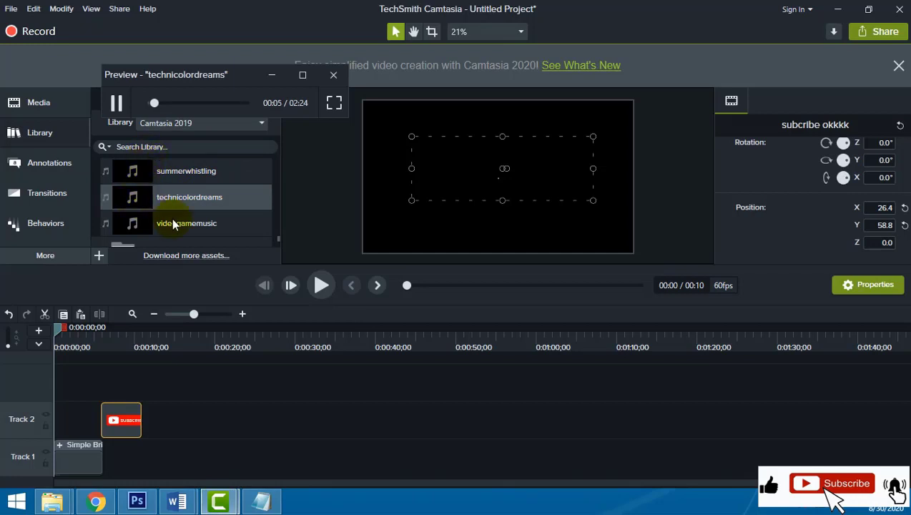
click(138, 196)
Lower the computer's speaker volume before auditioning more music
right_click(189, 204)
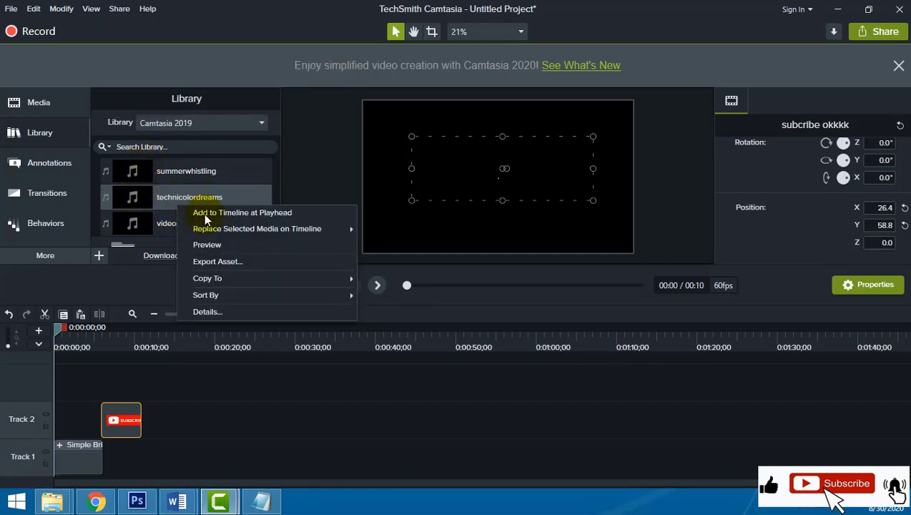
right_click(171, 210)
click(171, 209)
right_click(172, 210)
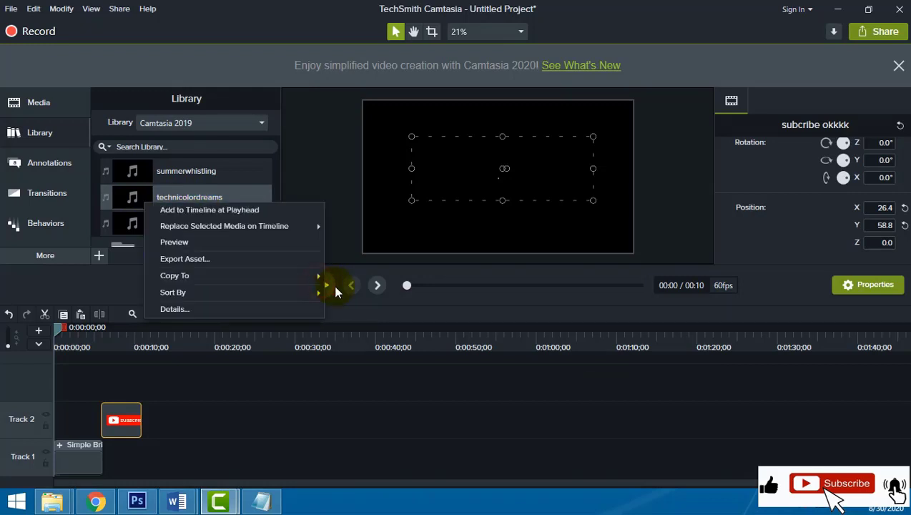
right_click(173, 210)
click(173, 209)
click(852, 503)
scroll(801, 424, down, 10)
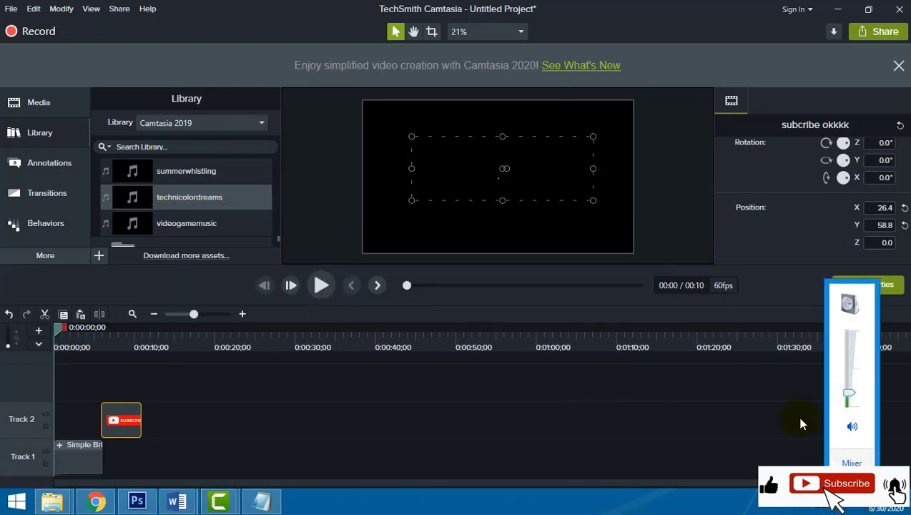
Preview technicolordreams again and add it to the timeline at the playhead
click(119, 195)
right_click(128, 192)
click(126, 194)
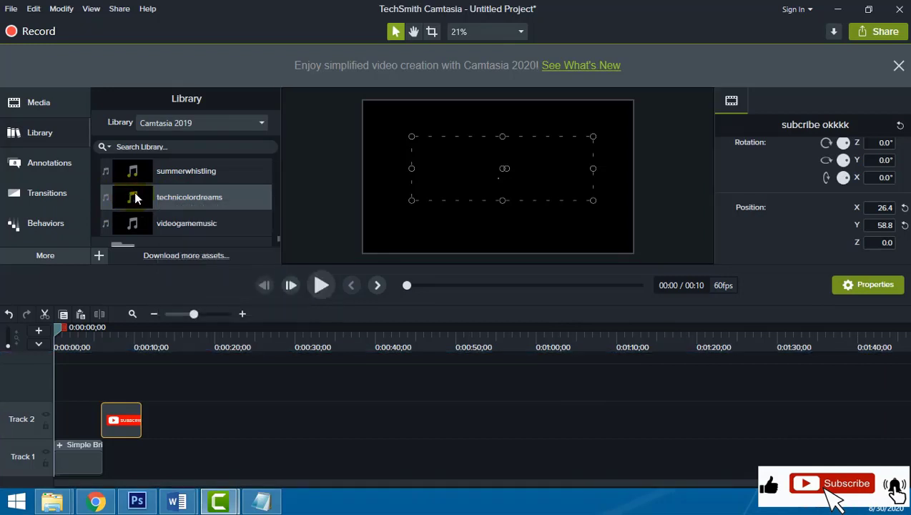
double_click(134, 198)
click(134, 194)
click(173, 203)
right_click(140, 197)
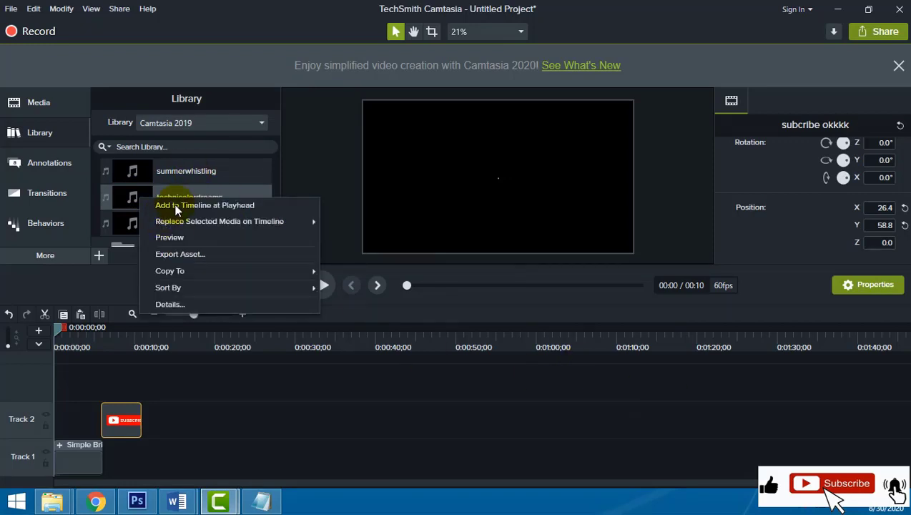
click(176, 206)
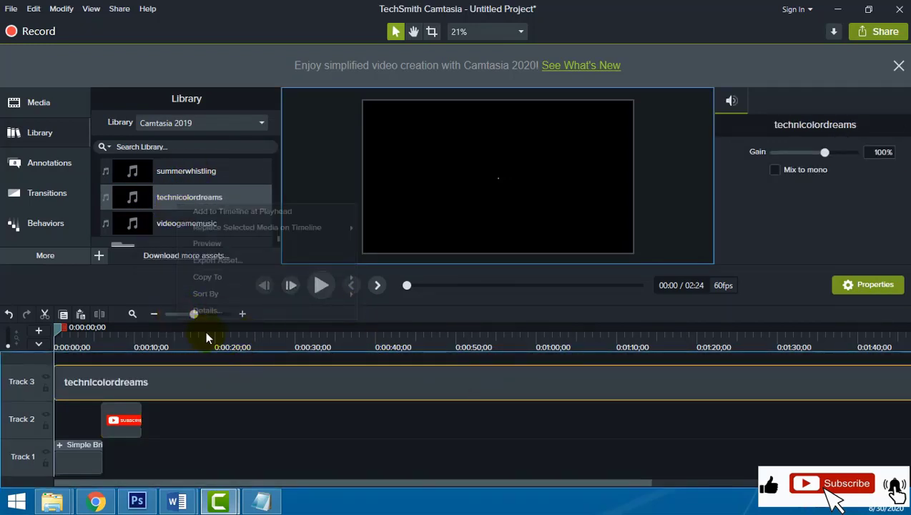
Turn the speaker volume down further and play the timeline from the start to check the music
right_click(583, 483)
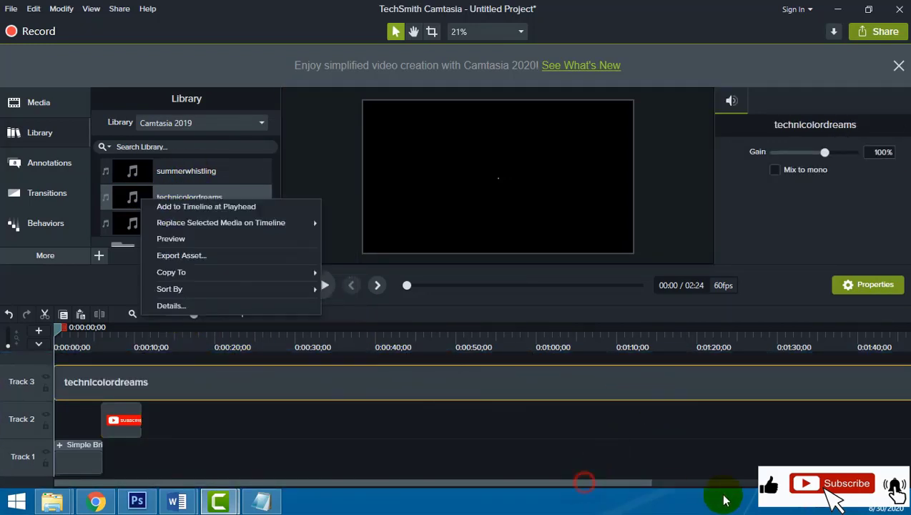
click(724, 496)
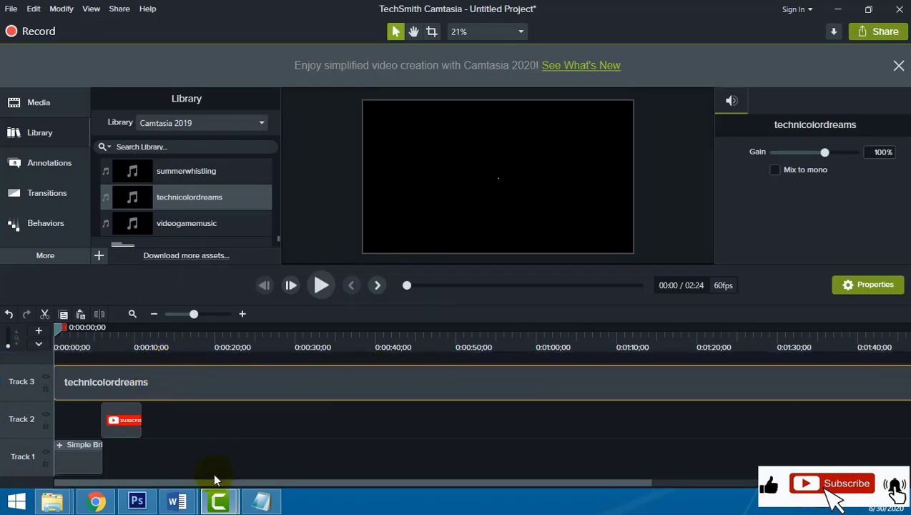
click(849, 501)
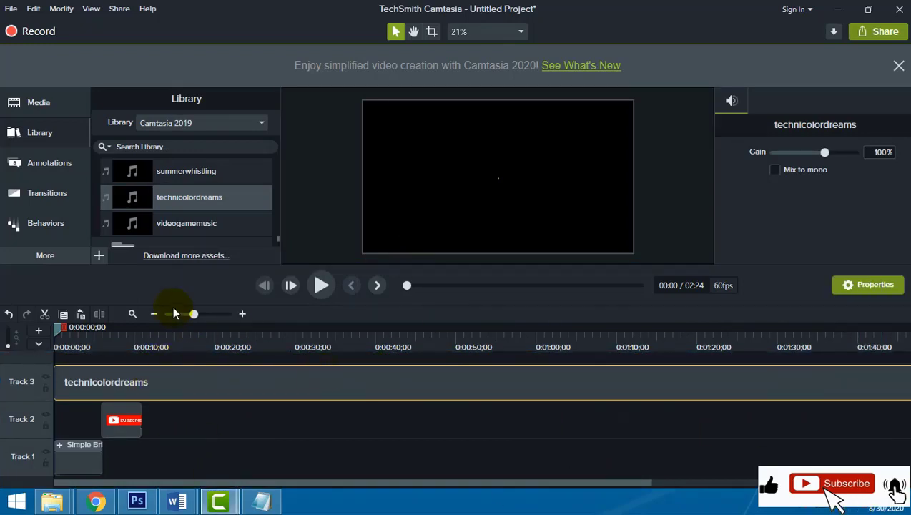
click(849, 500)
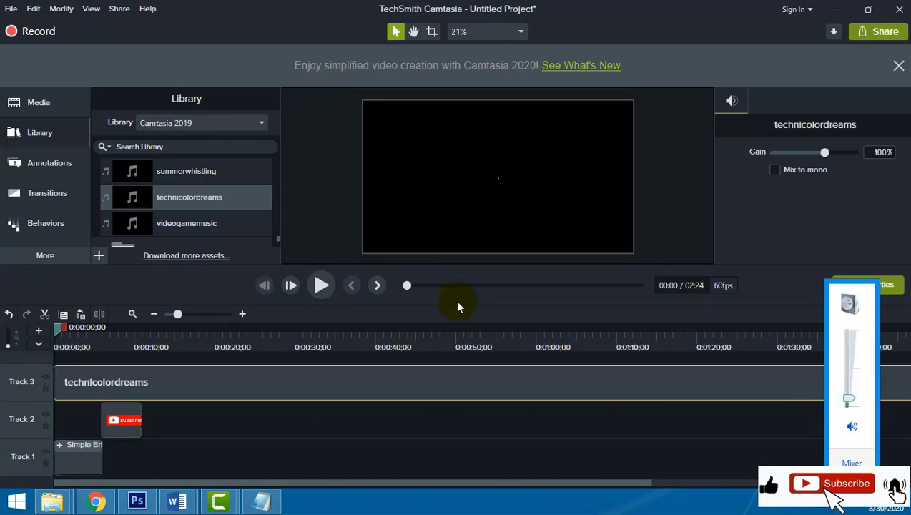
click(315, 176)
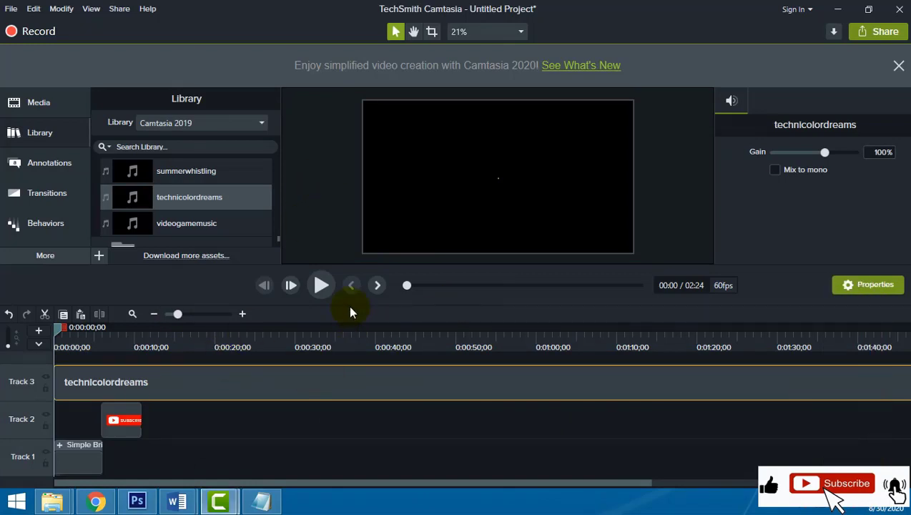
click(323, 284)
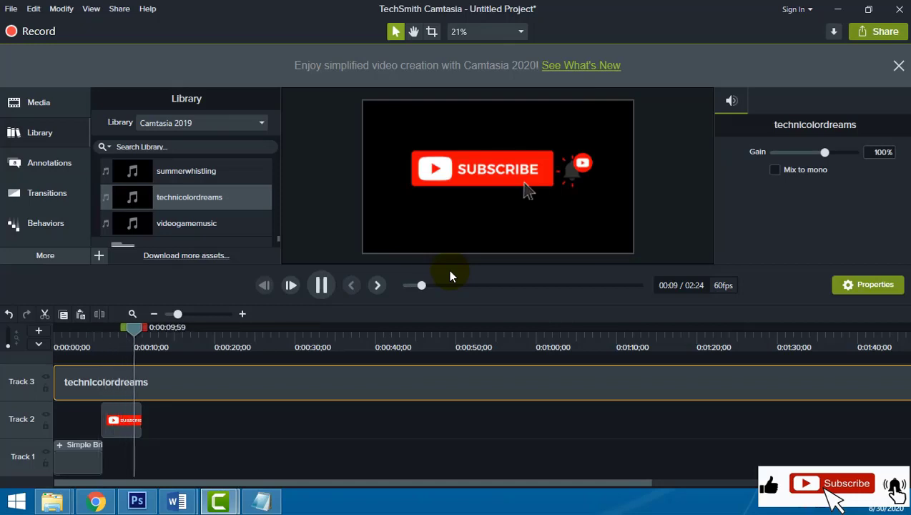
click(320, 285)
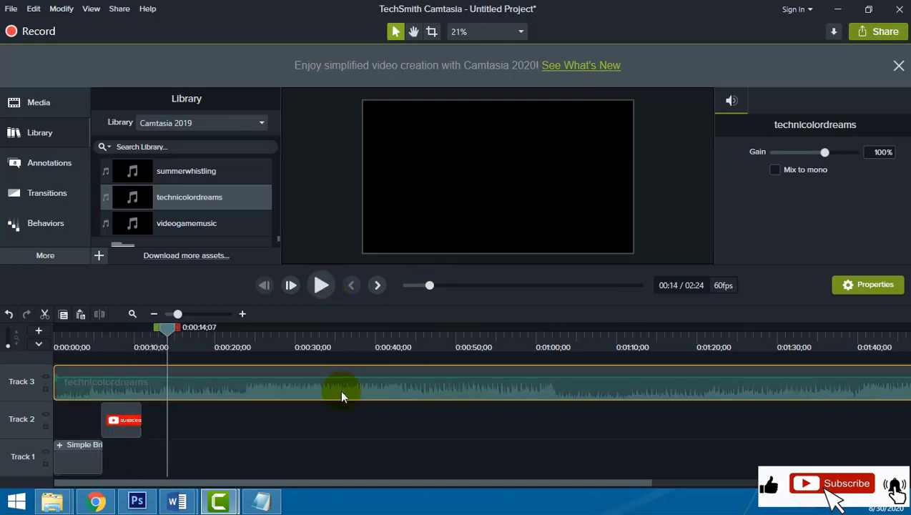
Trim the end of the technicolordreams clip on Track 3 so it lasts about 19 seconds
click(170, 314)
click(516, 401)
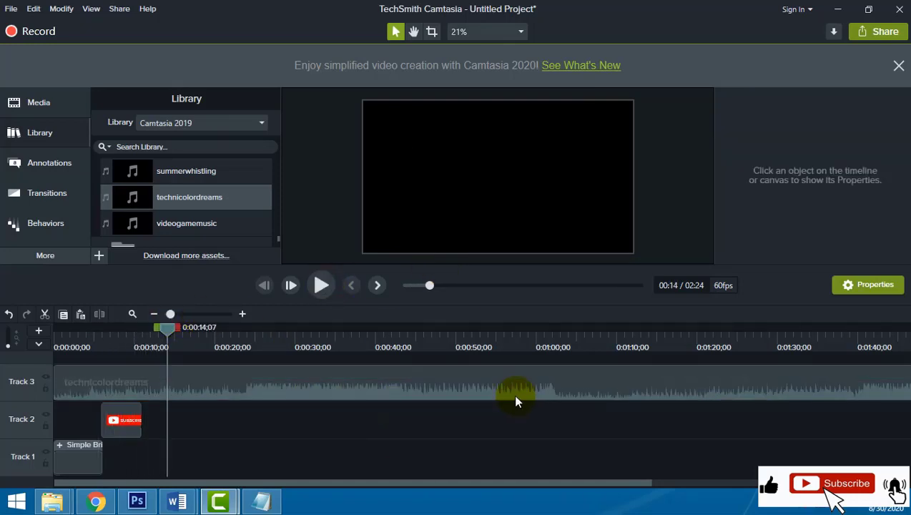
click(516, 396)
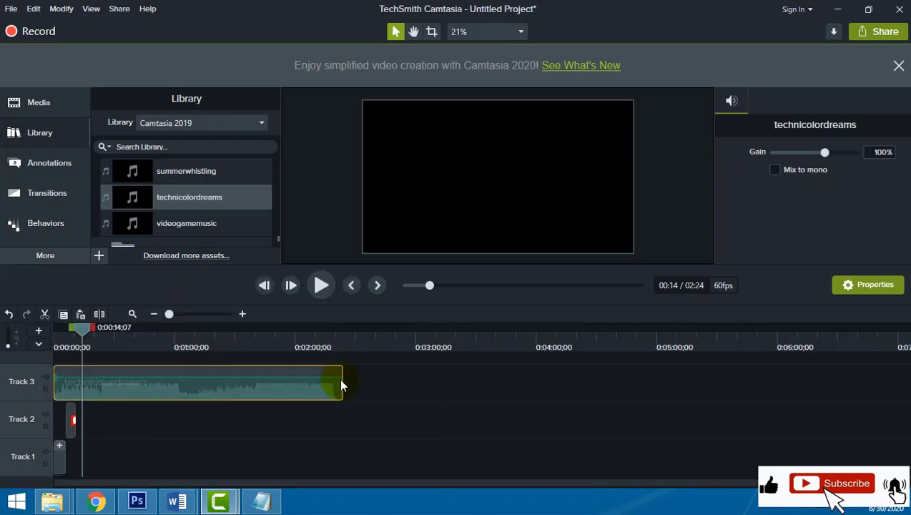
drag(342, 384, 93, 384)
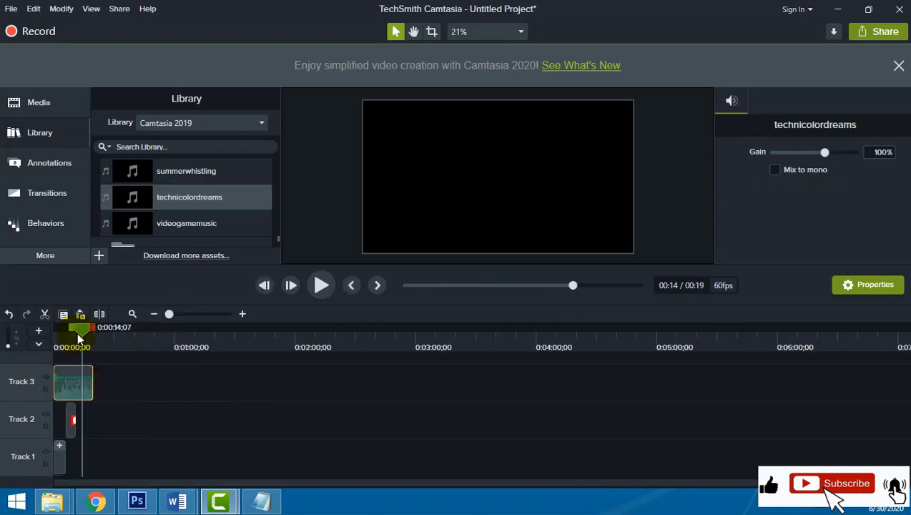
Play the timeline from about 0:00:09;34 to review how the subscribe image ends against the music
drag(77, 330, 67, 335)
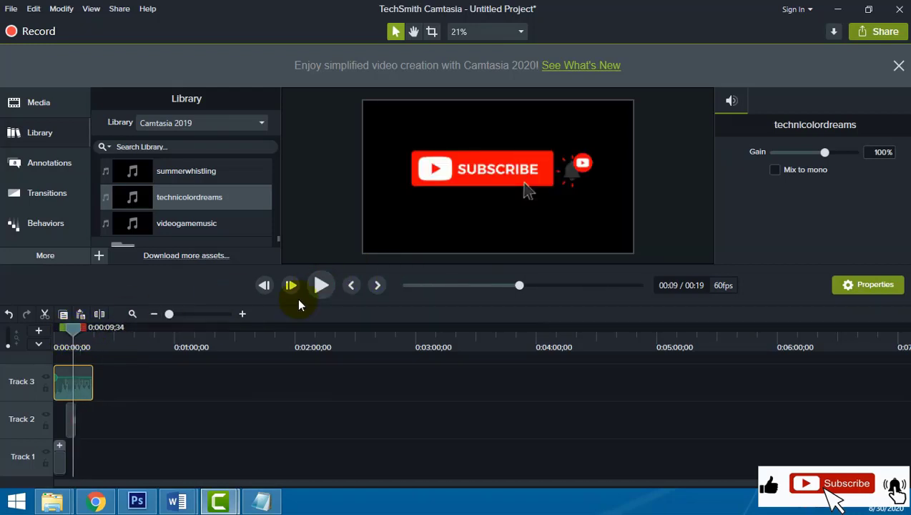
click(321, 285)
click(322, 284)
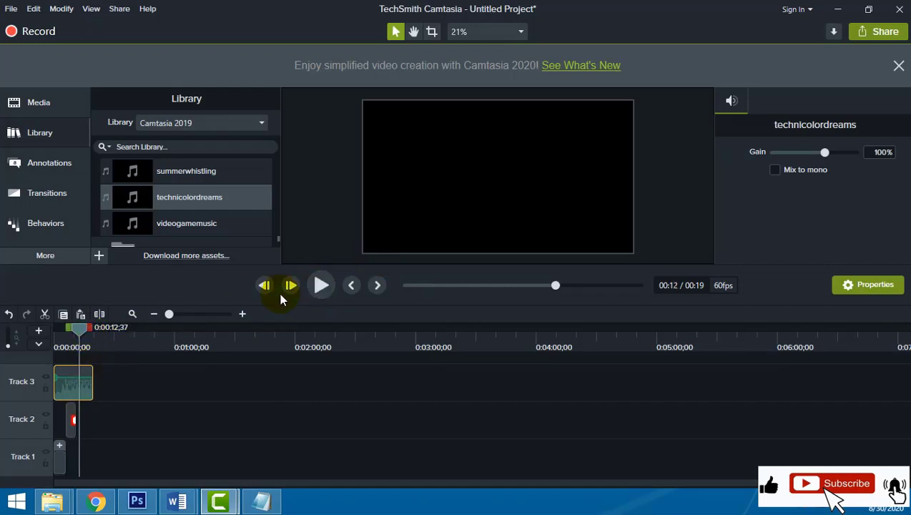
Extend the subscribe image clip on Track 2 so it ends at about 0:00:15
click(79, 419)
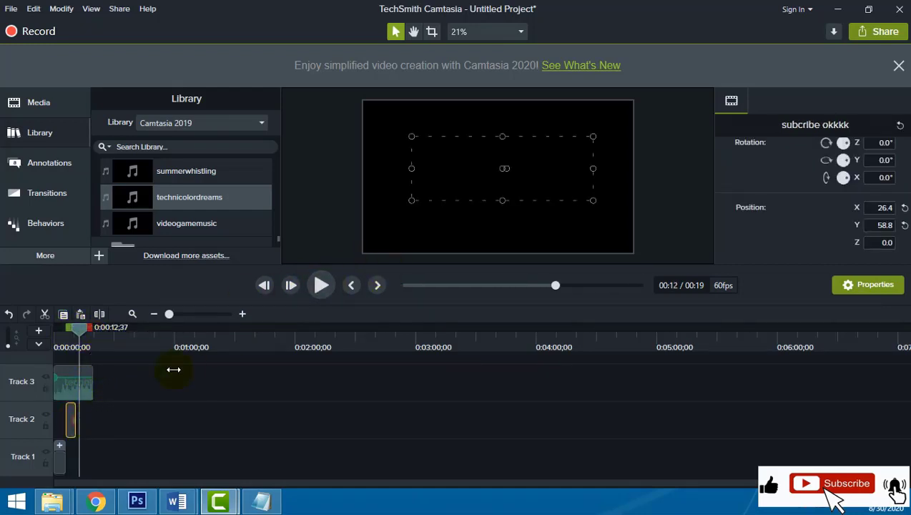
click(80, 422)
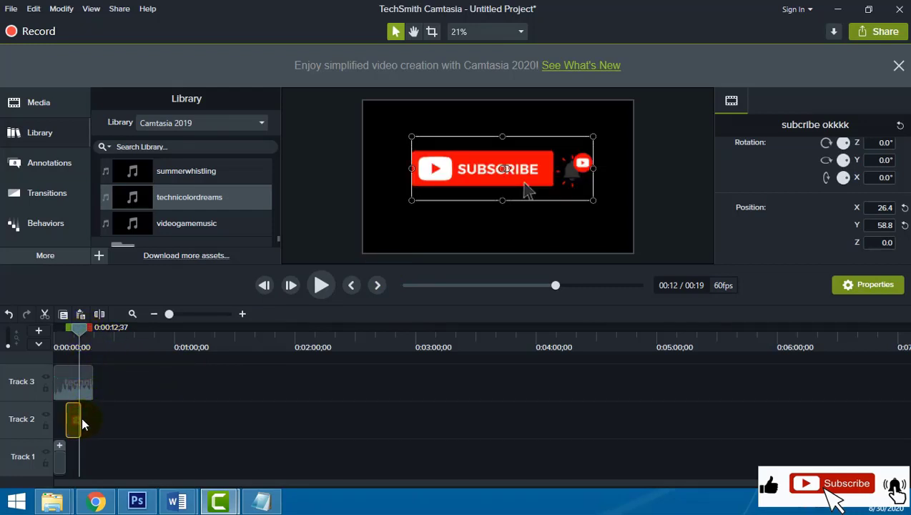
drag(80, 419, 93, 423)
drag(81, 330, 84, 334)
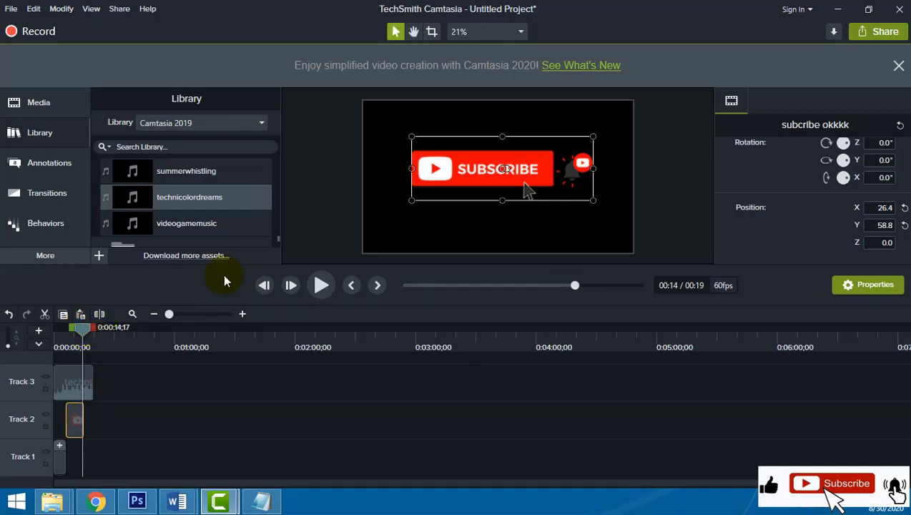
Play past the end of the subscribe image and park the playhead at 0:00:15;06
click(321, 285)
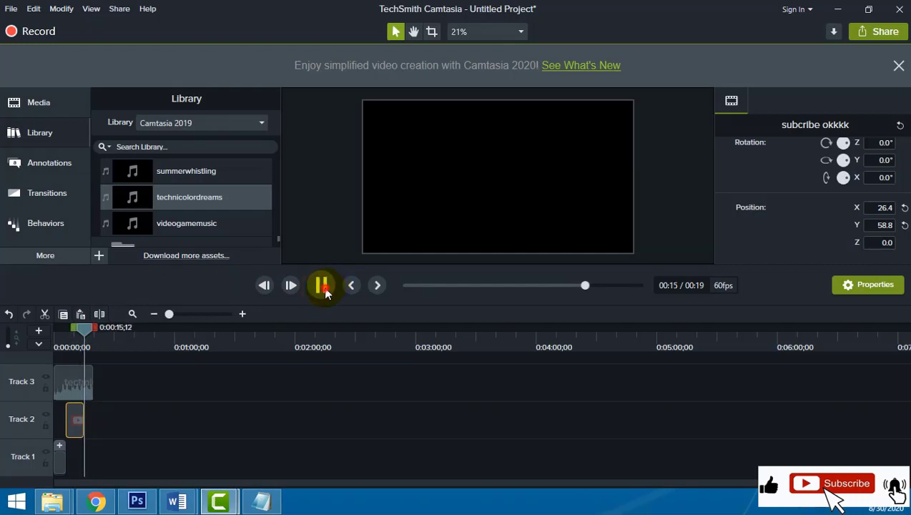
click(322, 286)
mouse_move(91, 334)
mouse_down()
mouse_move(79, 331)
mouse_move(88, 336)
mouse_up()
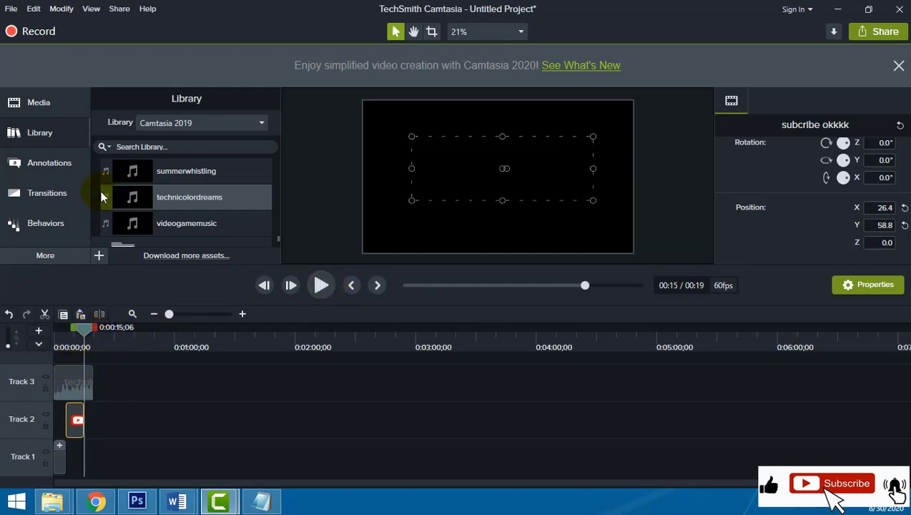
Add the white text rectangle callout from the Basic style at the playhead and enter "terima kasih sudah menonton" as its text
click(57, 169)
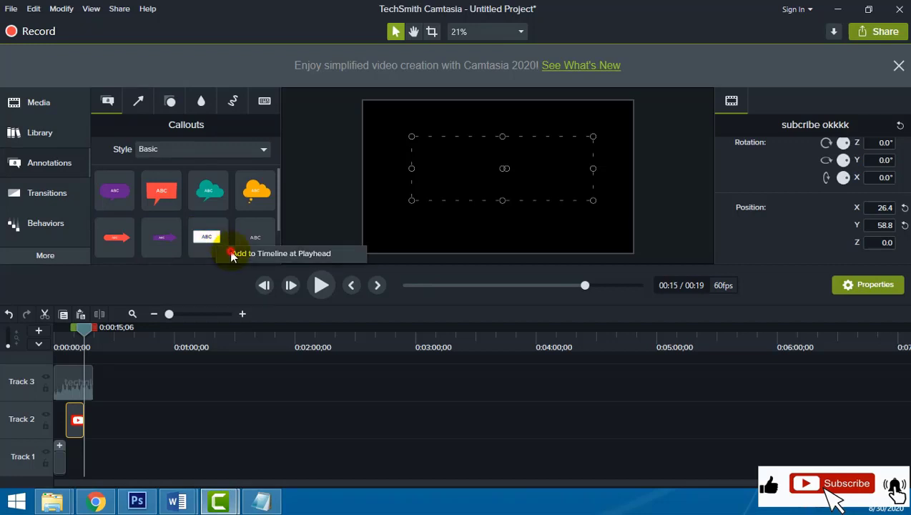
click(221, 248)
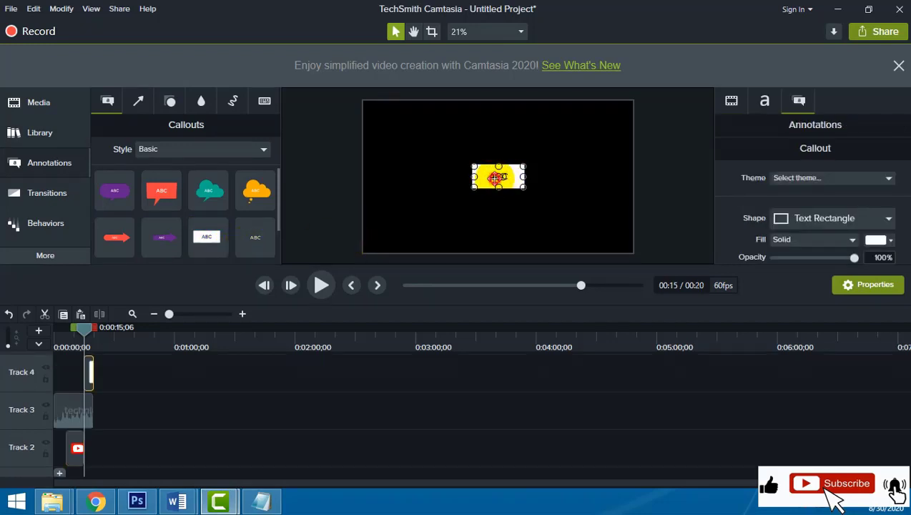
double_click(496, 178)
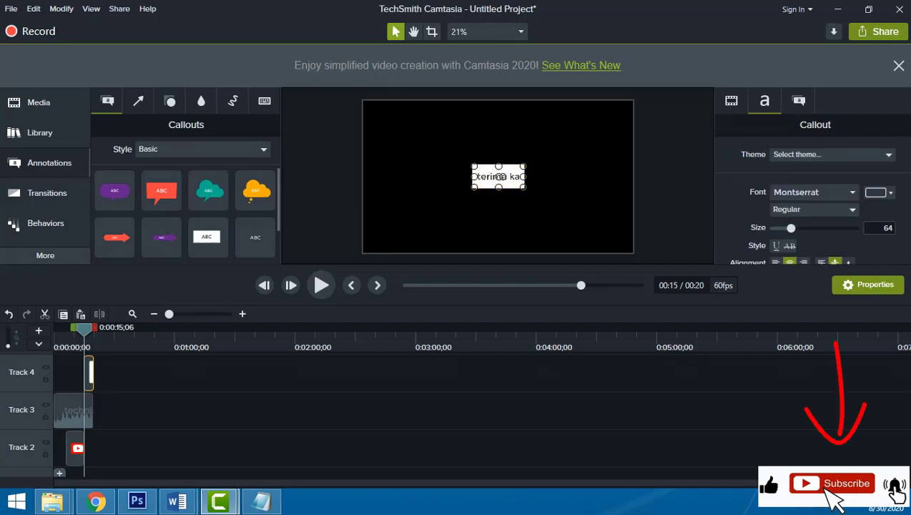
text(terima kasih sudah)
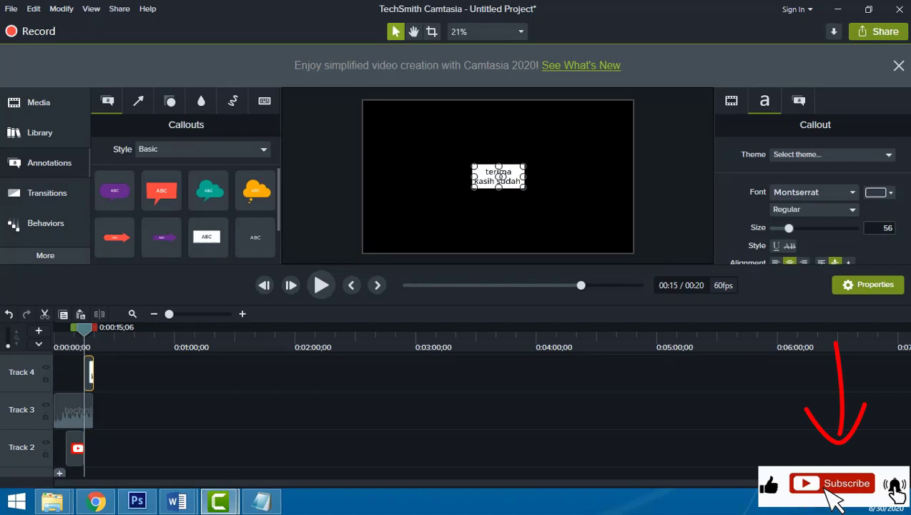
text( menonto)
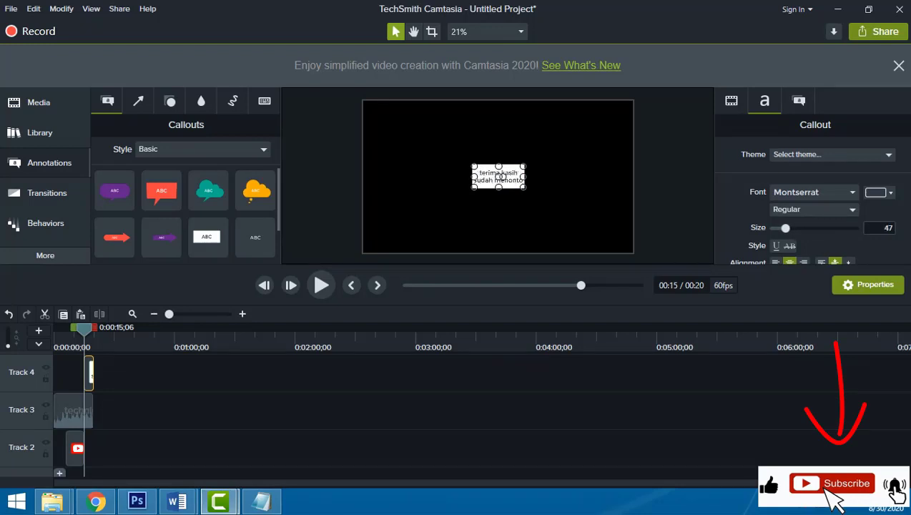
text(n)
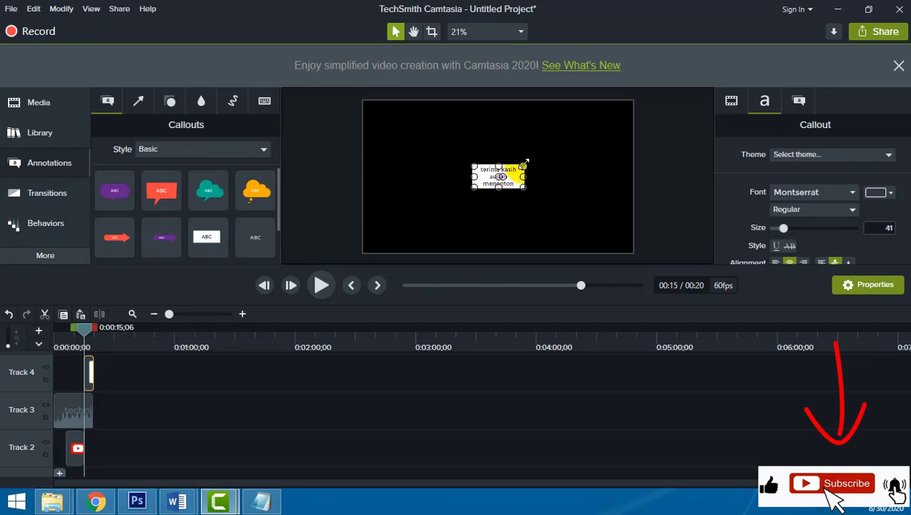
Enlarge the callout, set its font size to 101, and center it on the canvas
drag(525, 163, 593, 153)
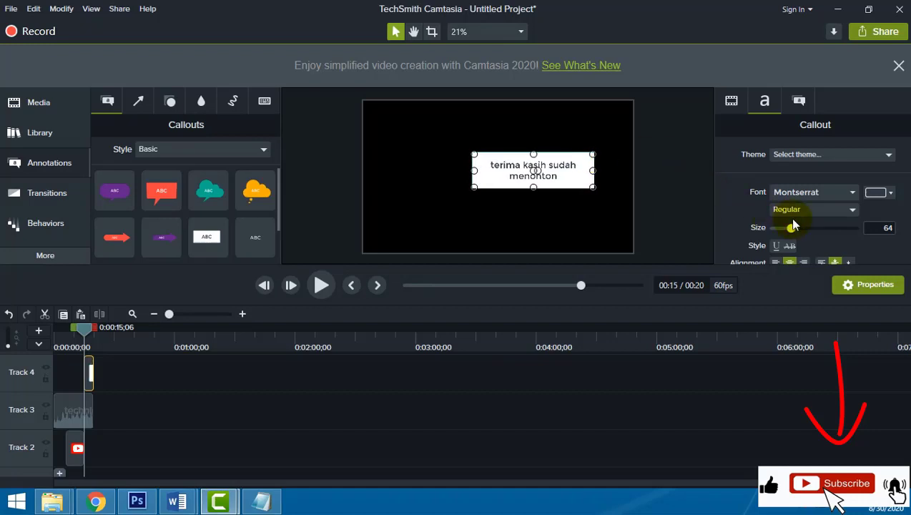
drag(791, 228, 803, 227)
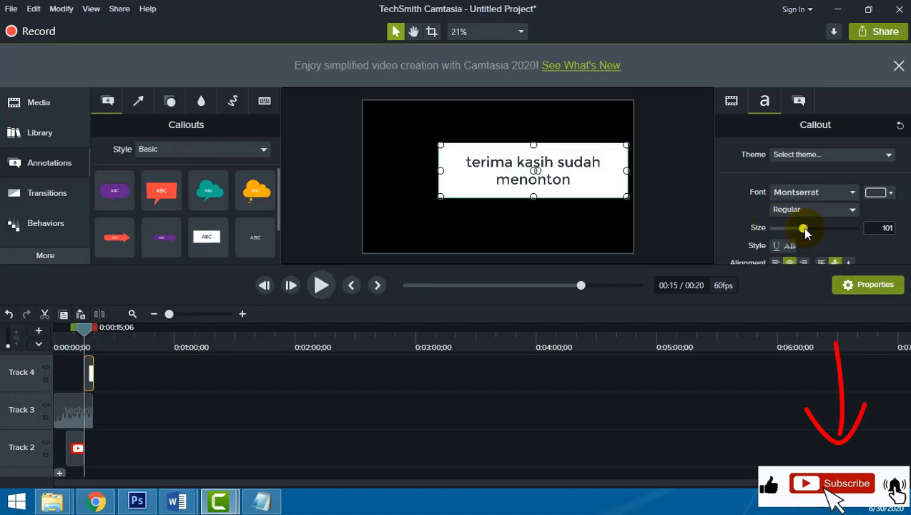
click(603, 161)
drag(603, 160, 579, 155)
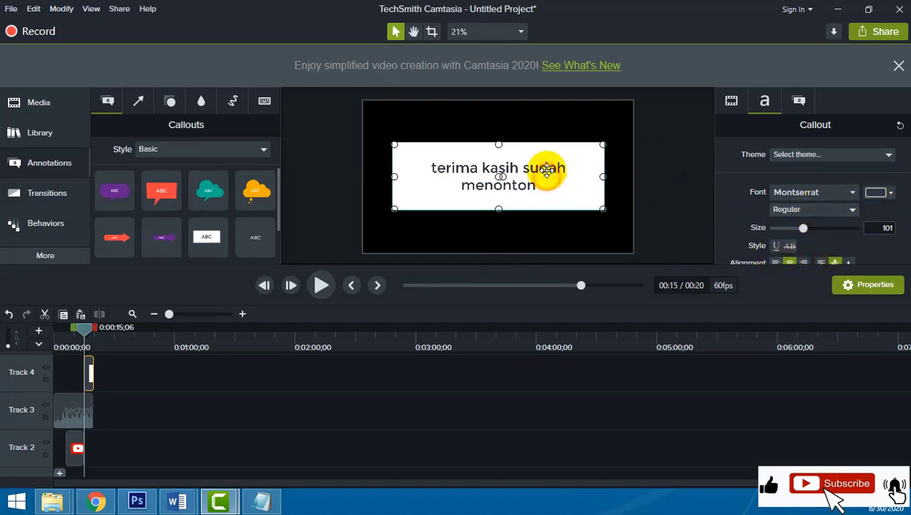
drag(545, 169, 545, 166)
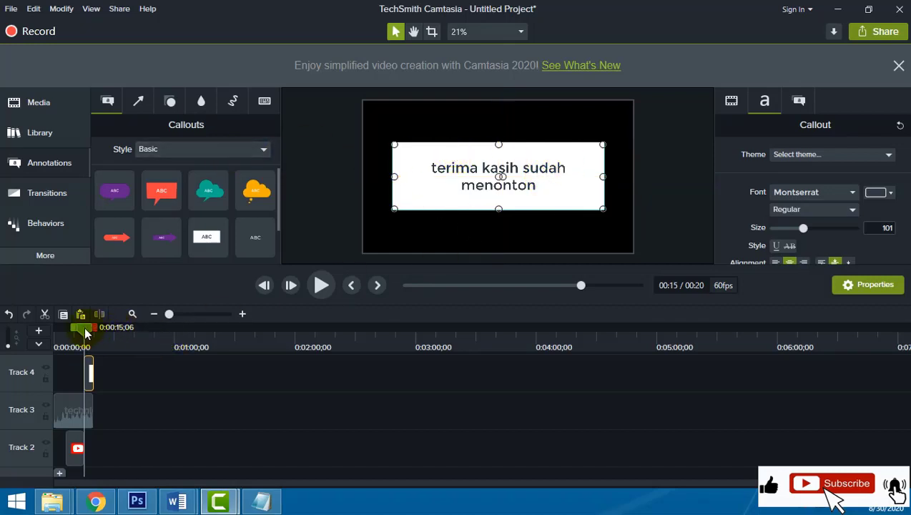
Play the timeline from the start to about 0:00:19;37 to review the whole closing video, raising the system volume slightly
drag(85, 333, 38, 336)
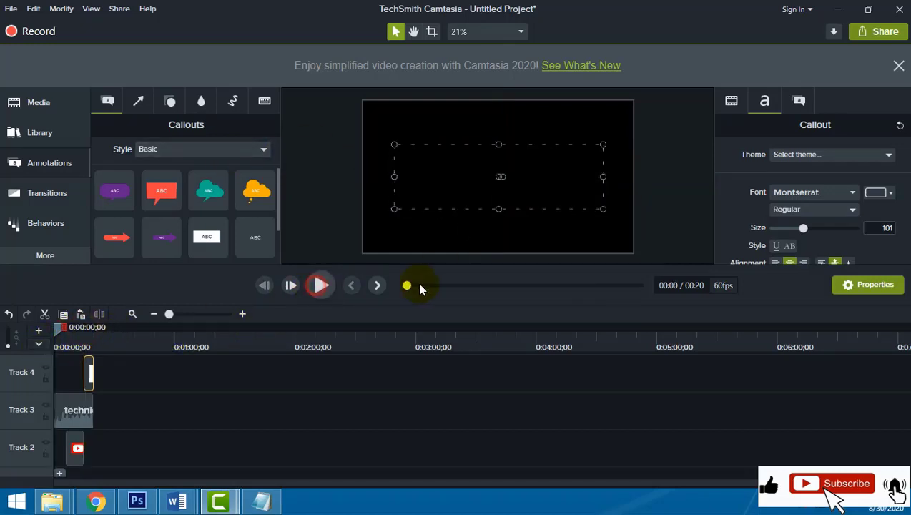
click(851, 506)
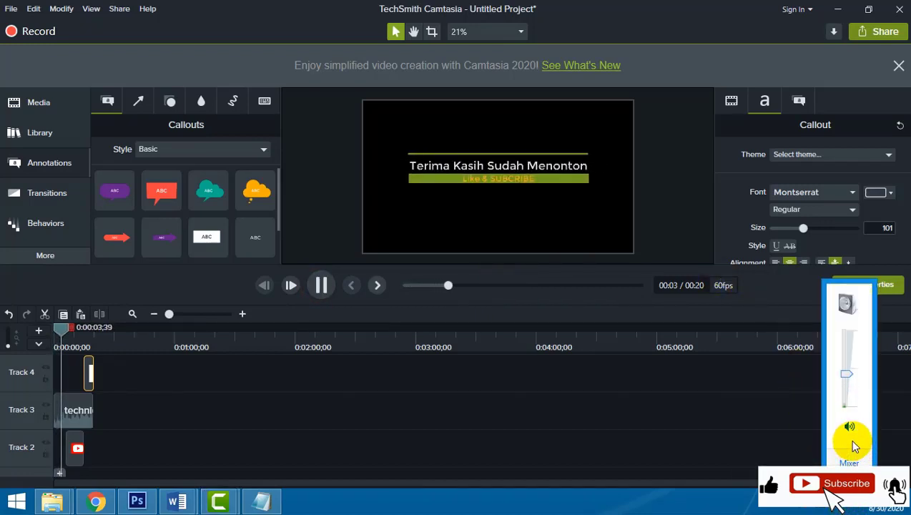
scroll(852, 446, up, 2)
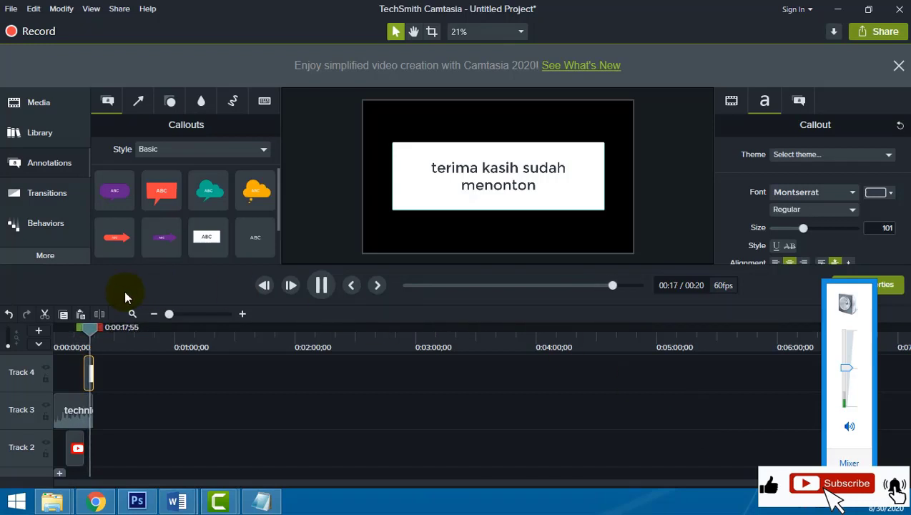
click(320, 284)
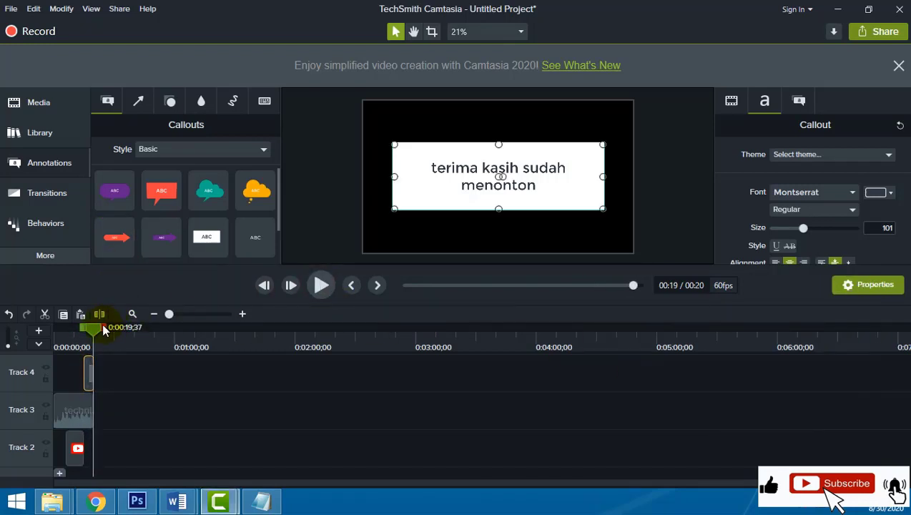
Move the playhead to 0:00:10;17 over the subscribe image and browse the arrow and line annotations with the style set to All
drag(90, 332, 76, 347)
click(193, 194)
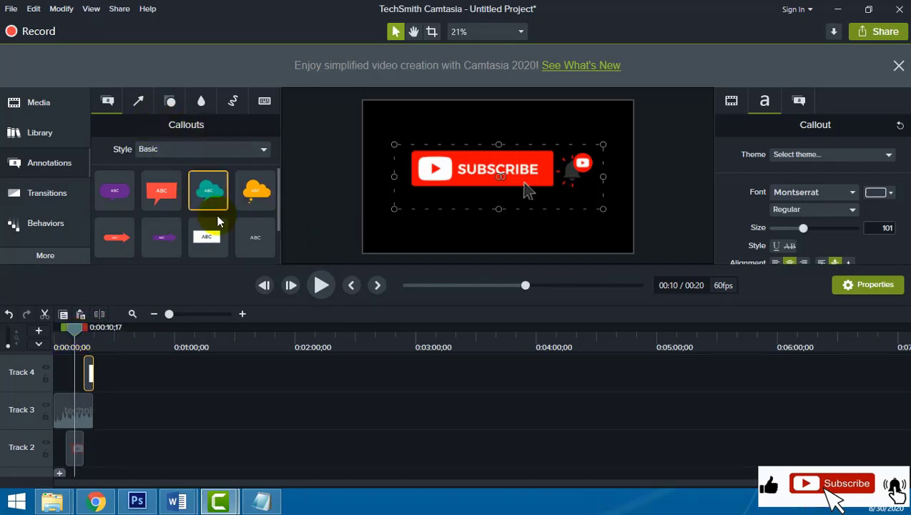
click(138, 101)
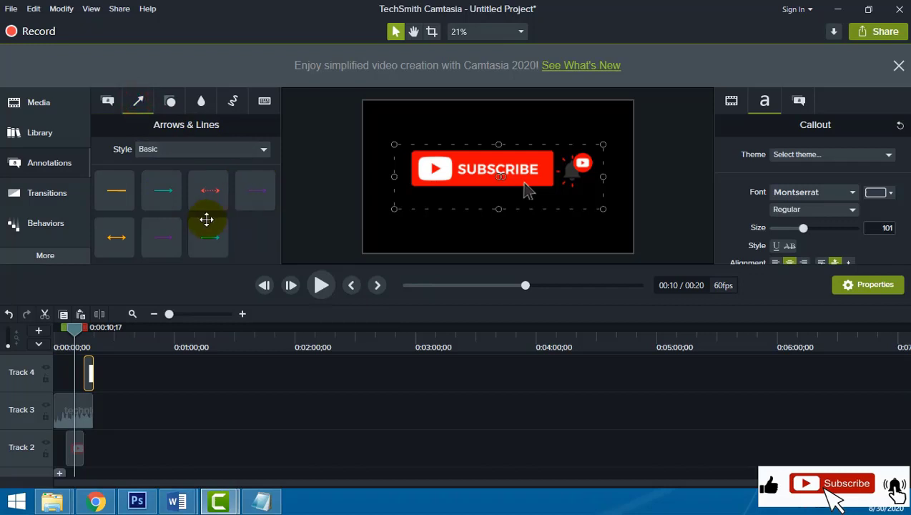
click(264, 152)
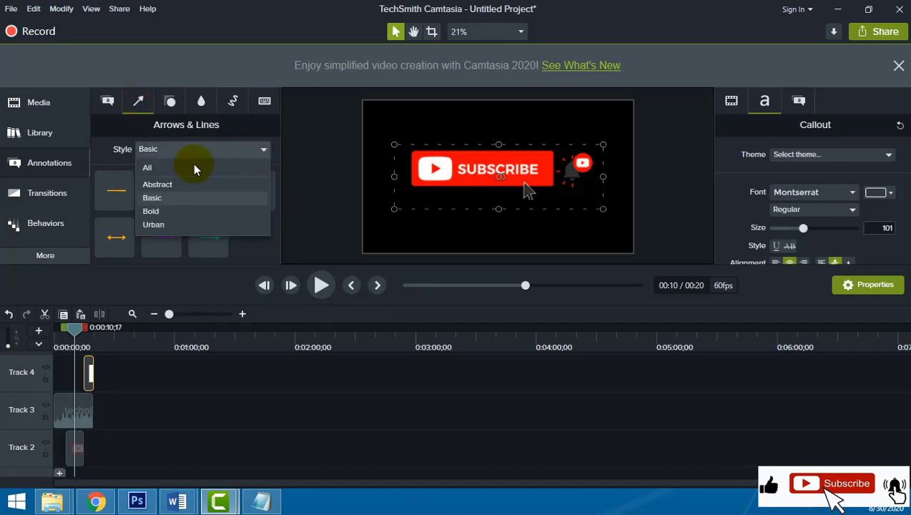
click(199, 166)
scroll(279, 193, down, 2)
mouse_move(279, 193)
mouse_down()
mouse_move(270, 260)
mouse_move(277, 181)
mouse_up()
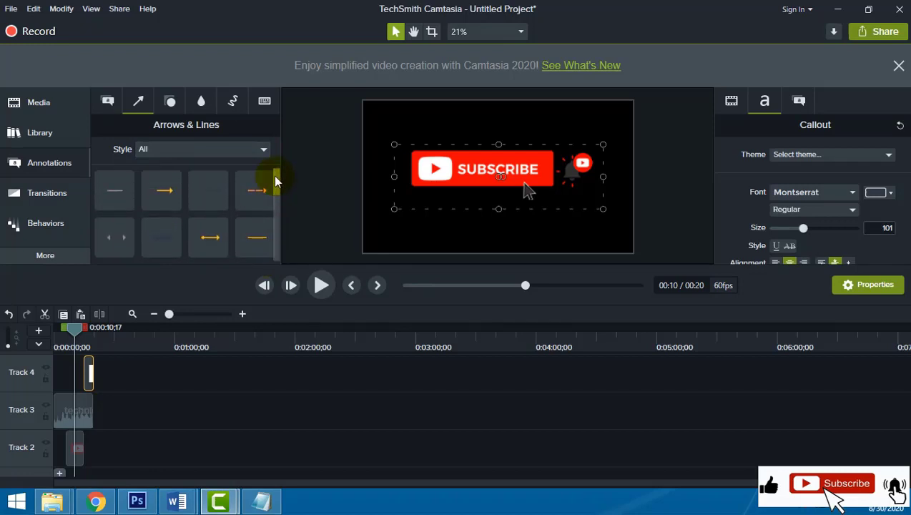